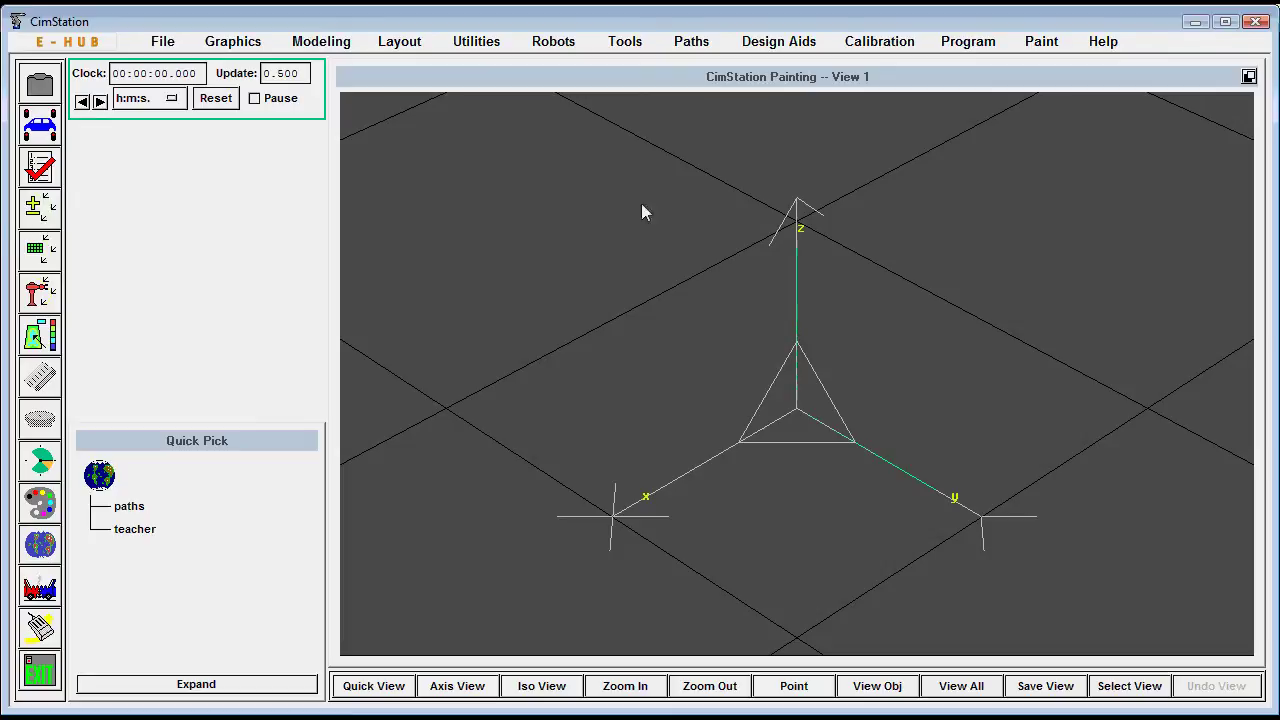
- Apply the painting defaults with flow in cc/min, pressure in N/cm2, area in cm2, thickness in microns and the Developer user level
left_click(1041, 41)
left_click(1041, 60)
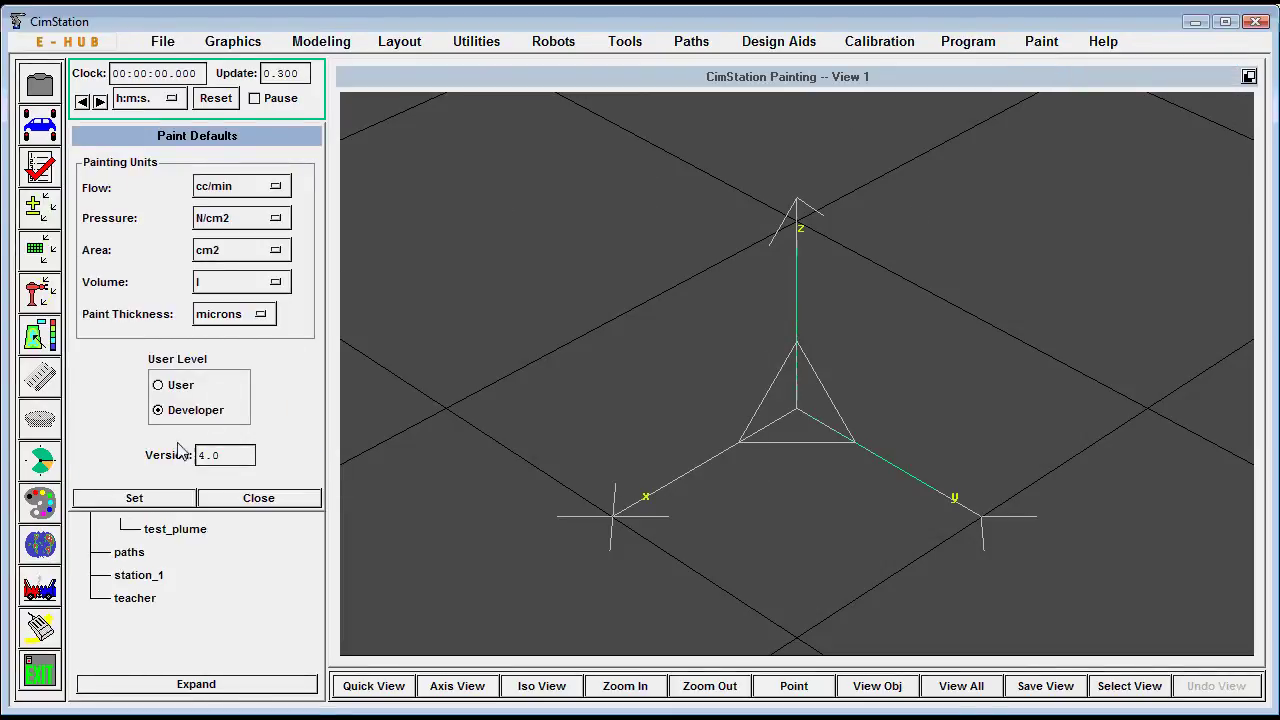
left_click(172, 498)
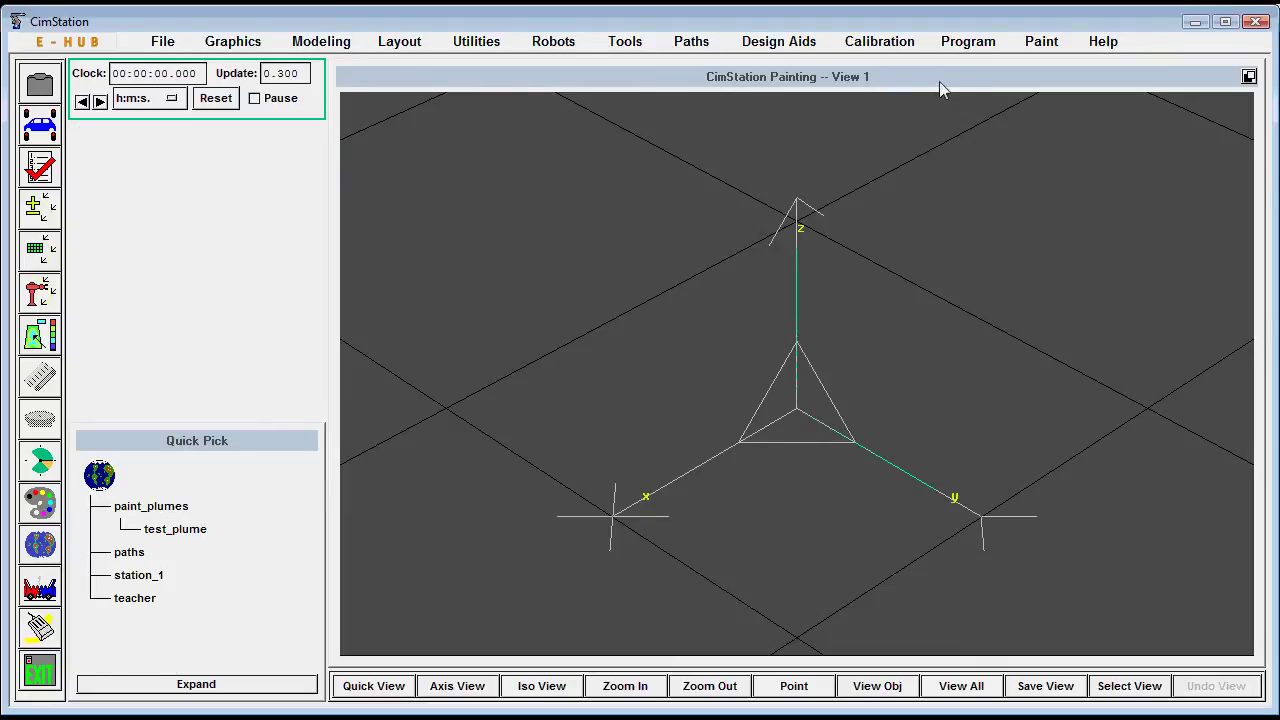
- Create a new paint plume named plume_1
left_click(1048, 41)
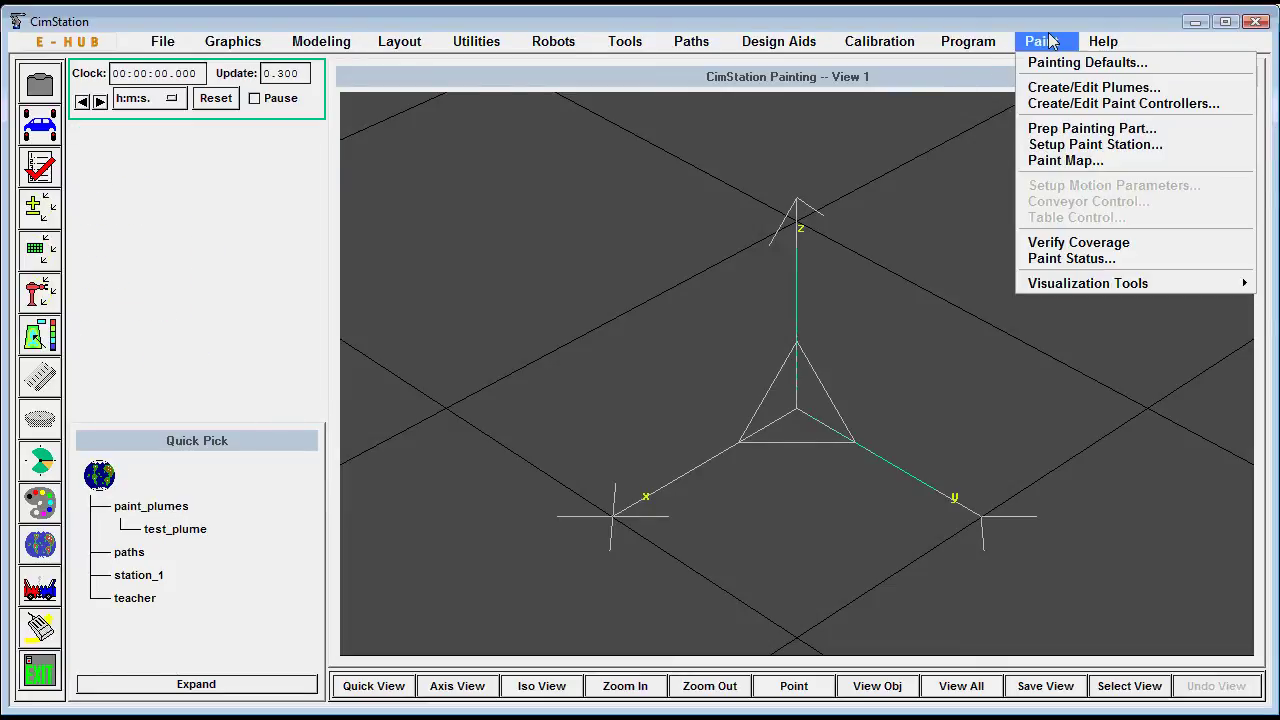
left_click(1076, 87)
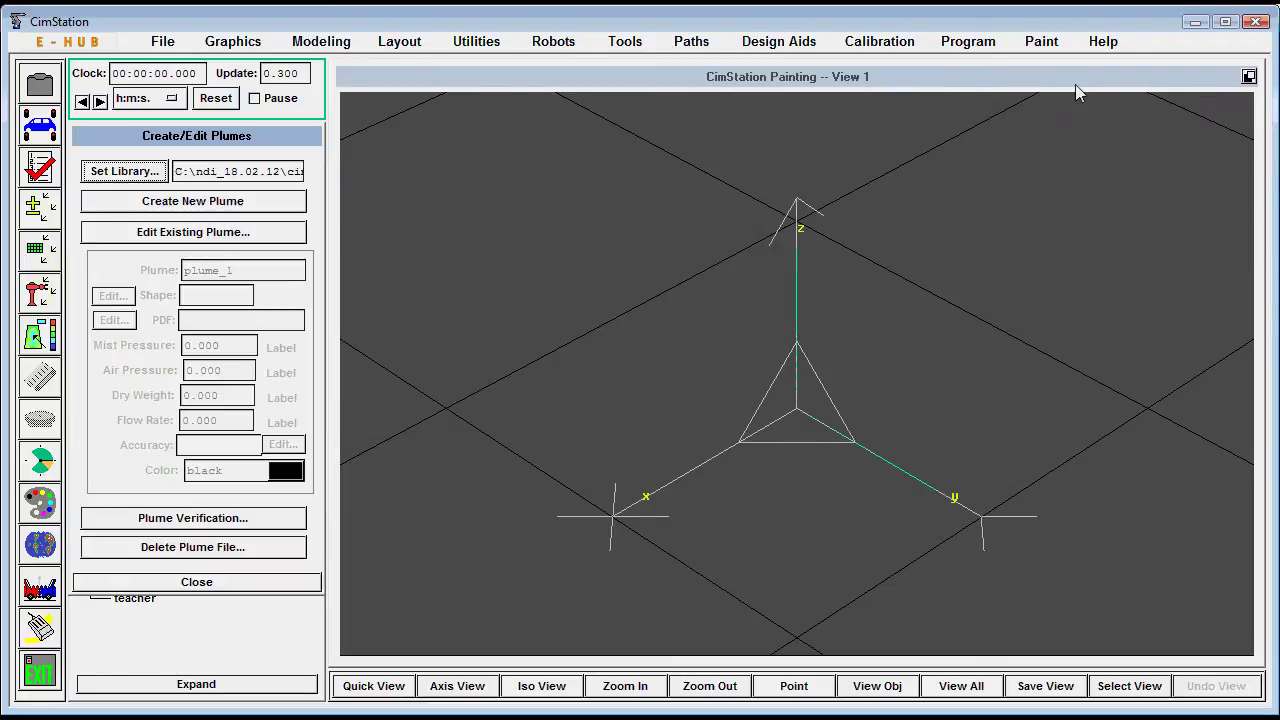
left_click(252, 201)
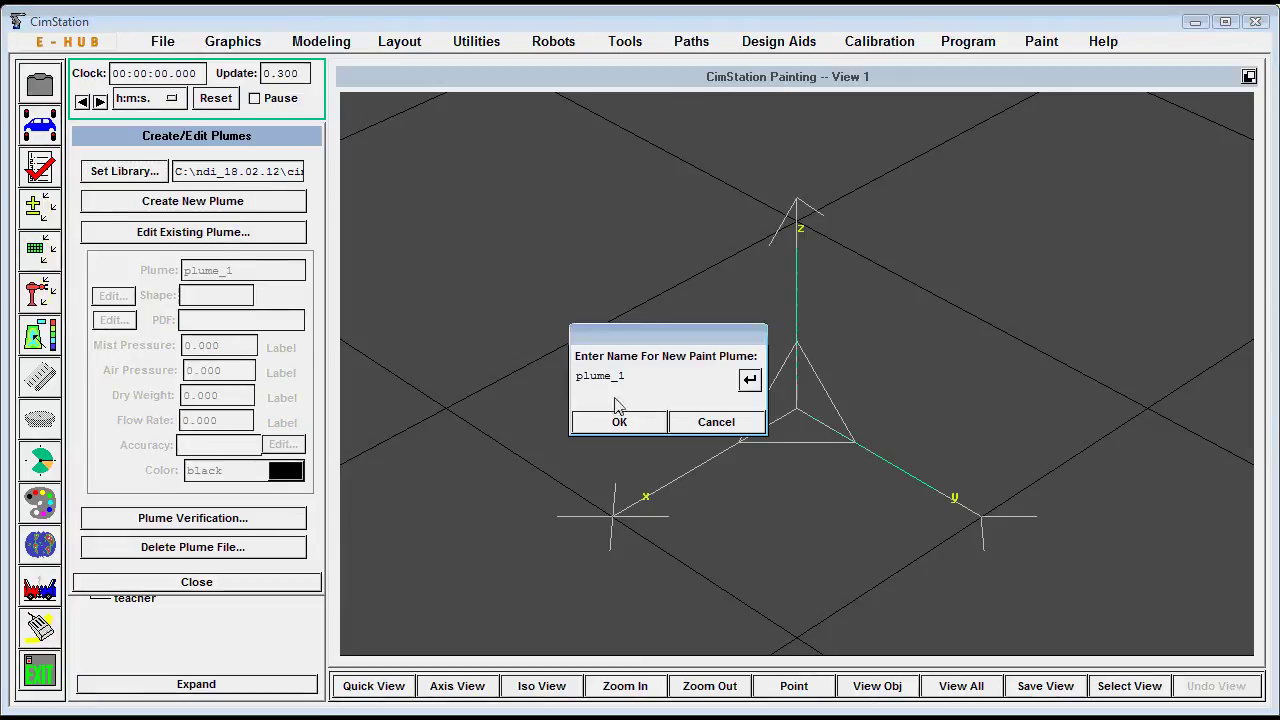
left_click(638, 420)
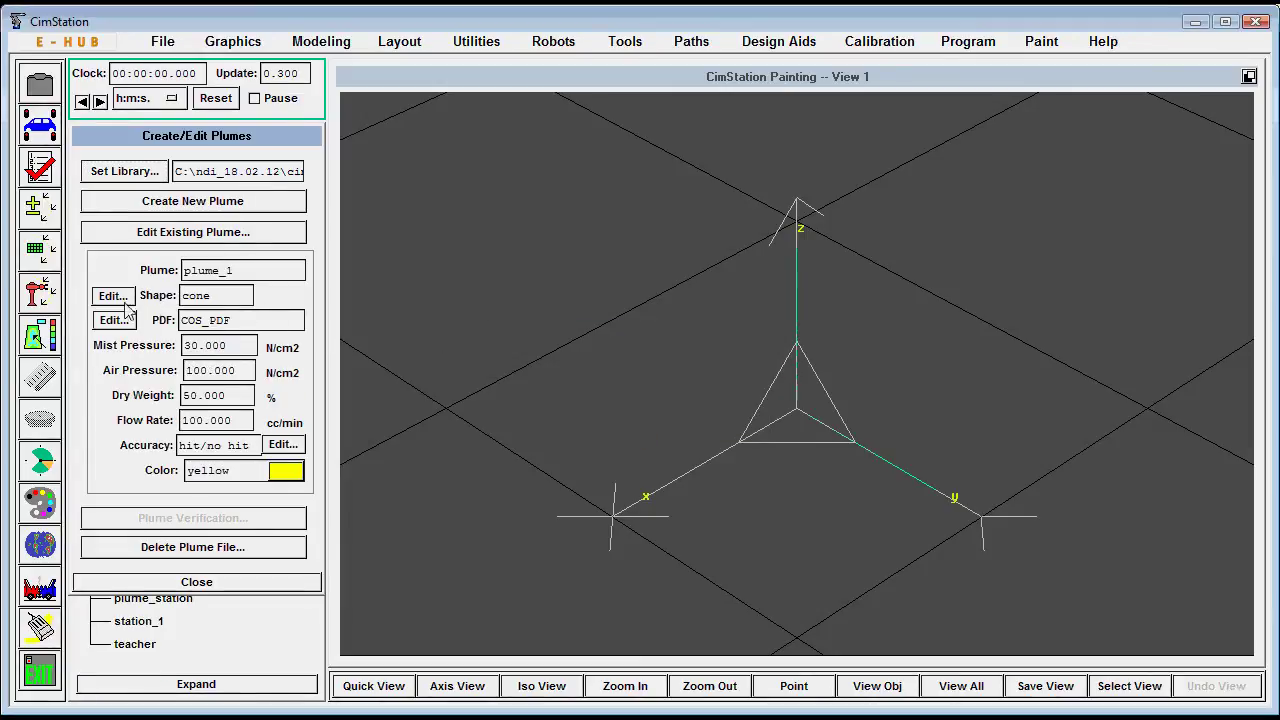
- Define the plume shape as a cone with fan angle 45, width 10, stand-off distance 25 and maximum distance 32.5
left_click(113, 296)
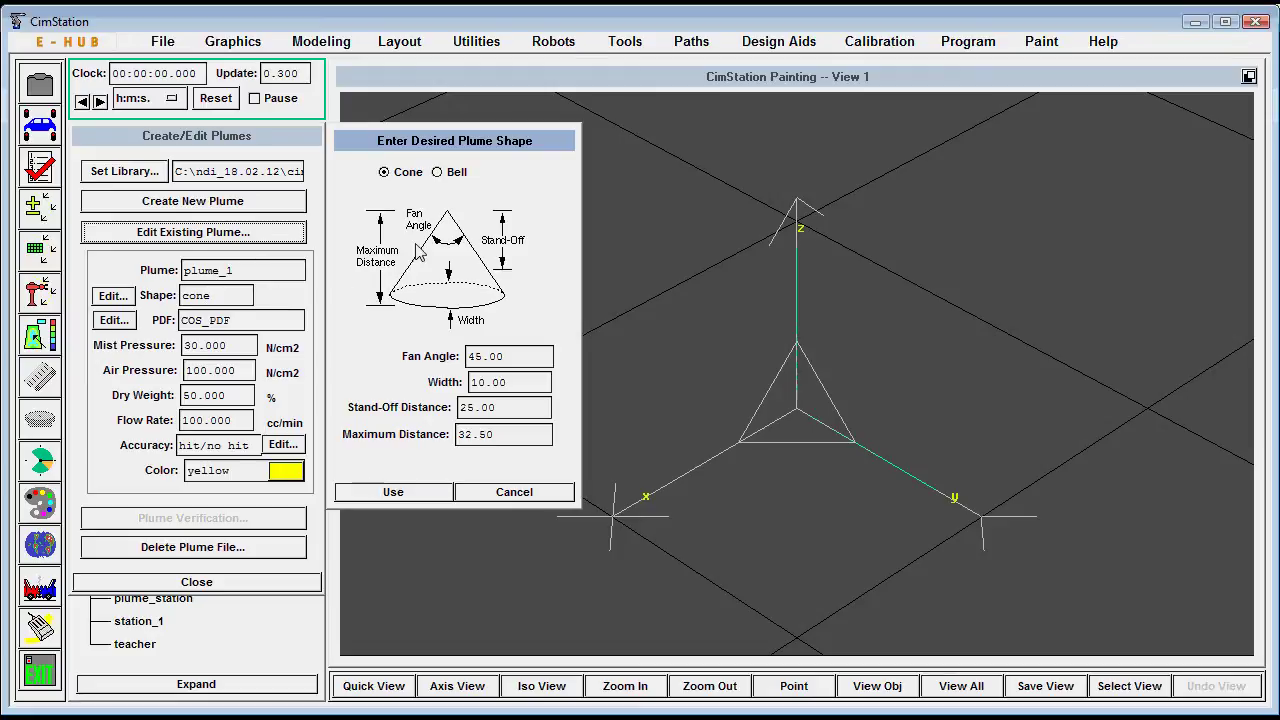
left_click(437, 172)
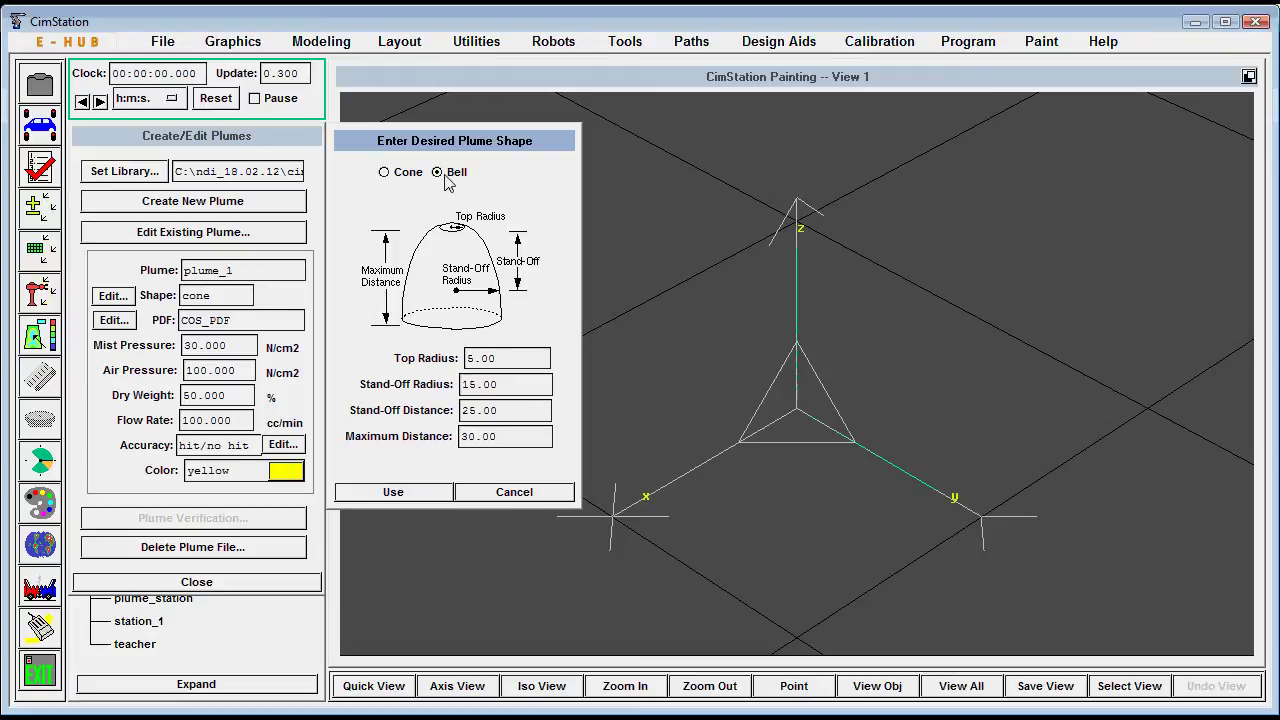
left_click(384, 172)
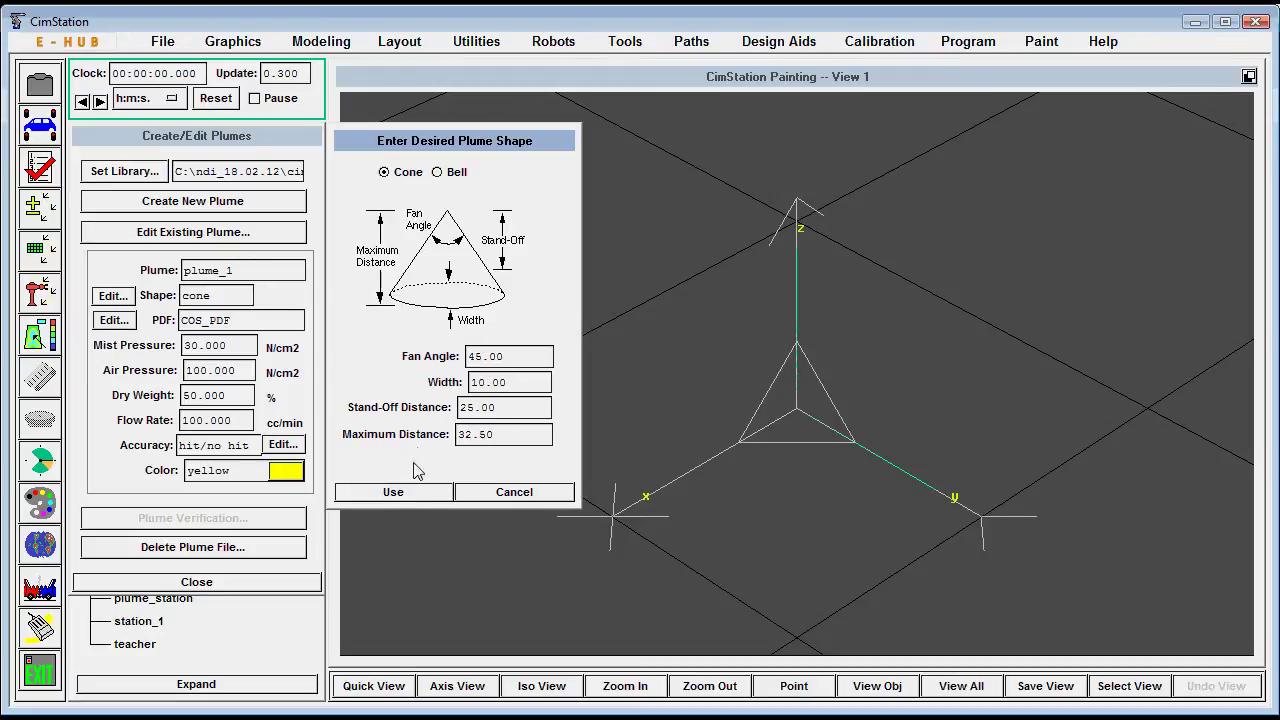
left_click(398, 491)
left_click(115, 320)
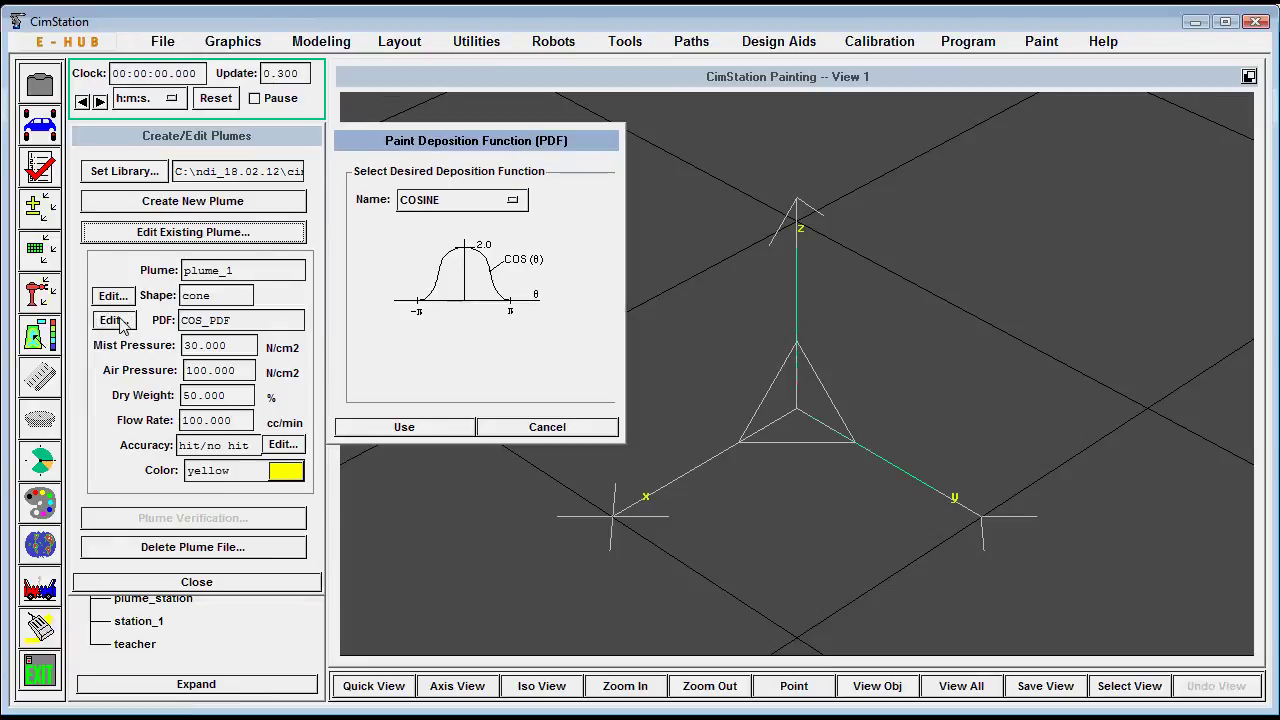
left_click(424, 203)
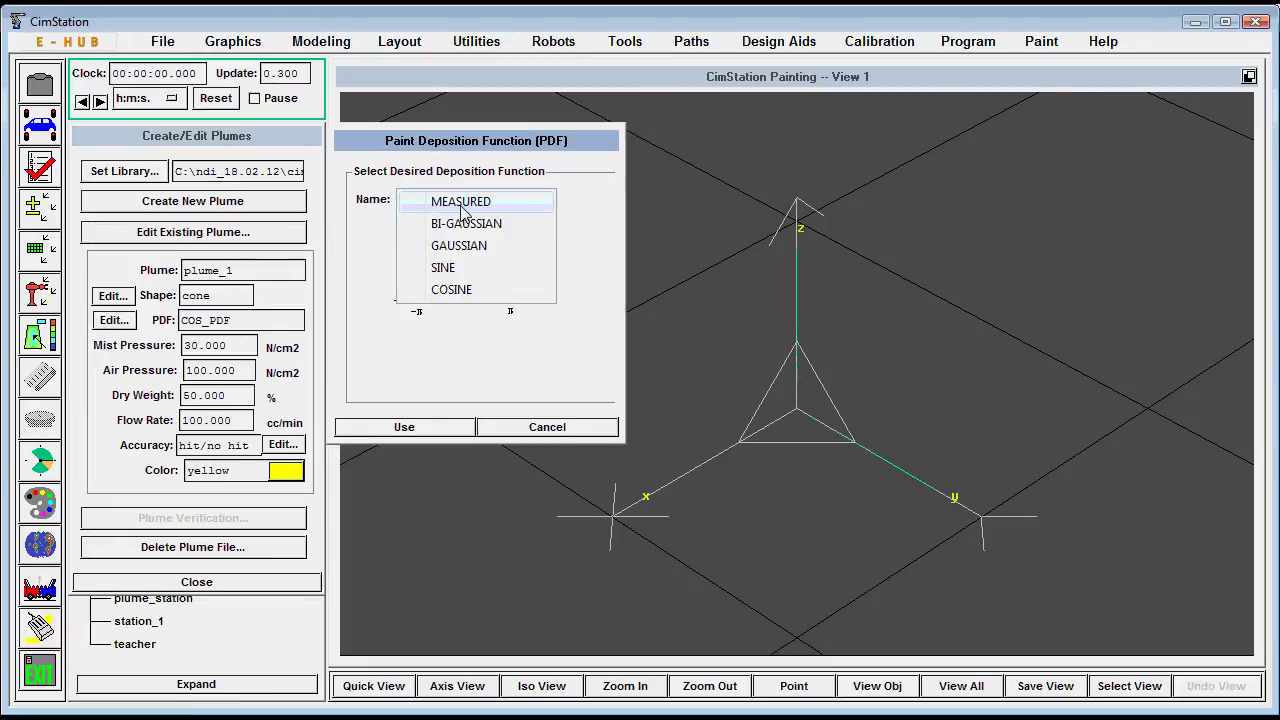
left_click(462, 203)
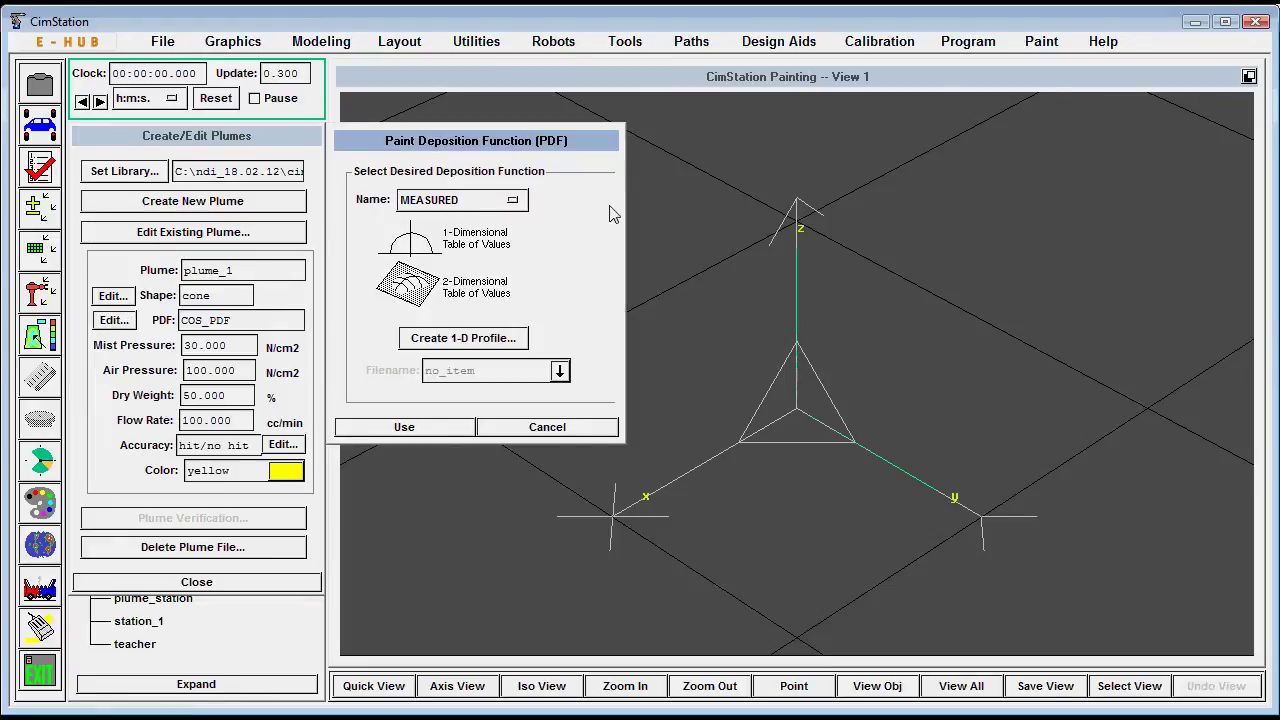
left_click(530, 428)
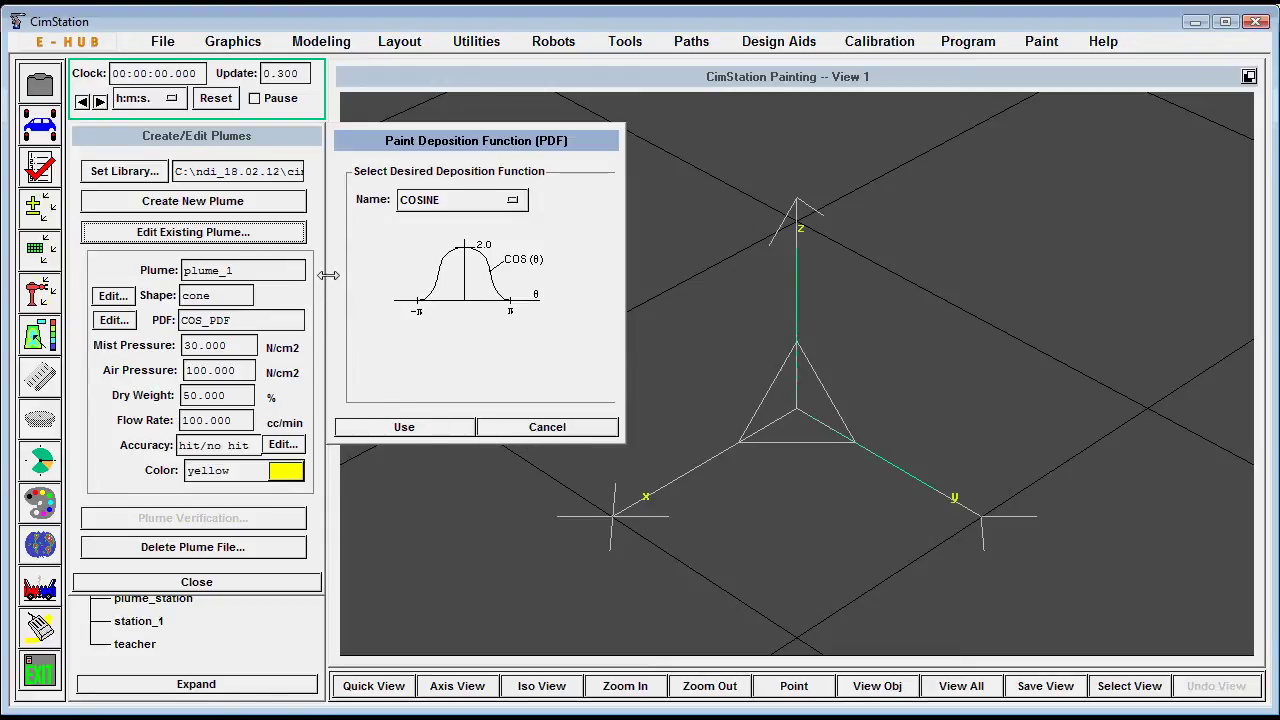
- Preview the Bi-Gaussian, Gaussian, Sine, Cosine and Measured paint deposition functions for the plume
left_click(420, 200)
left_click(437, 228)
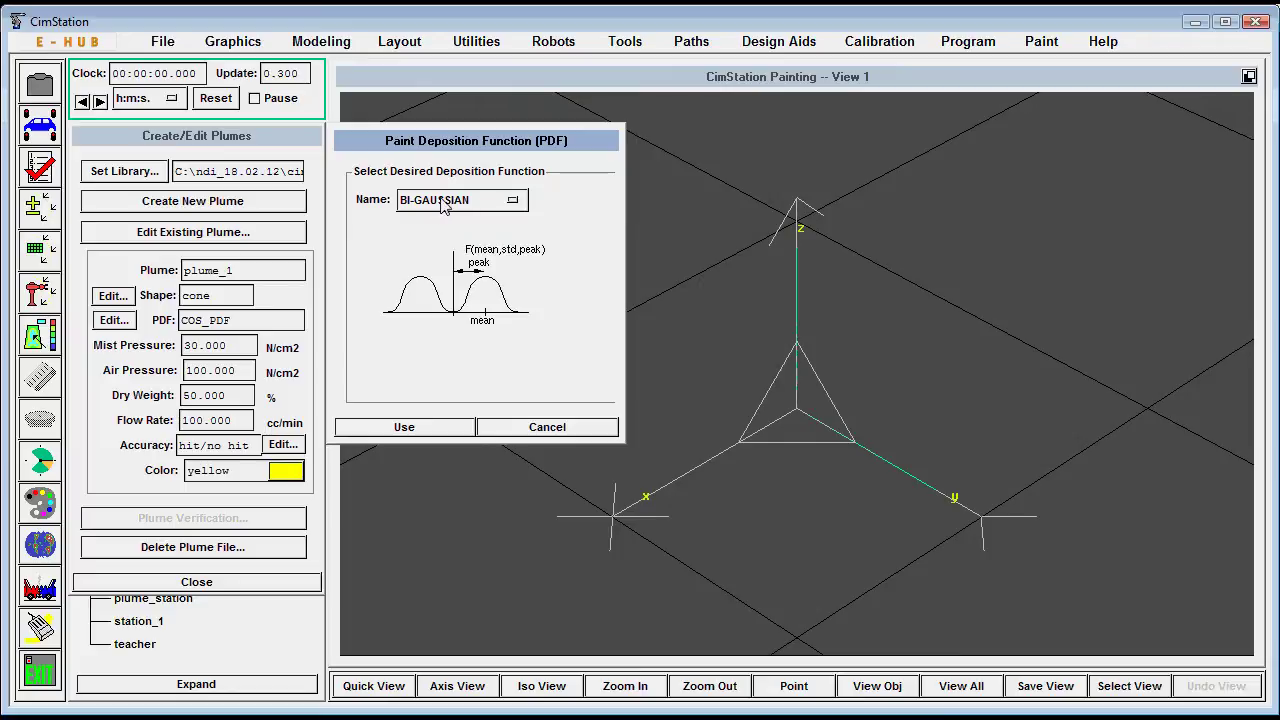
left_click(467, 204)
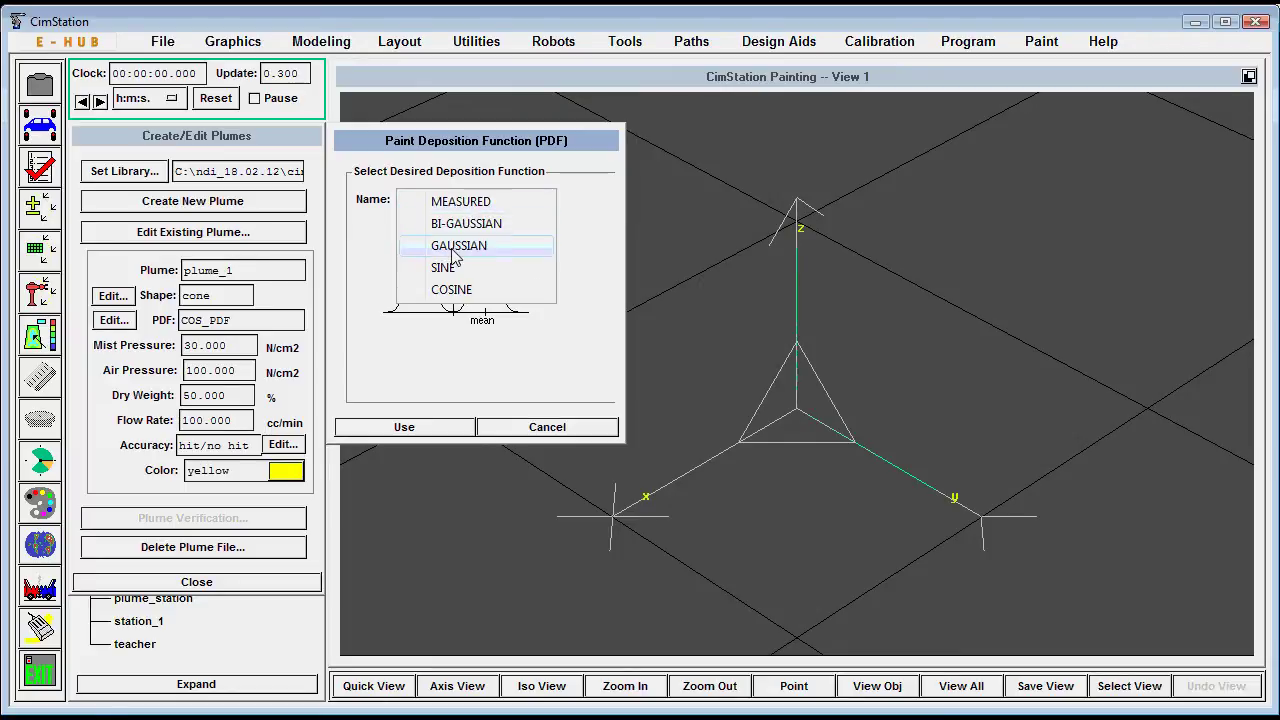
left_click(452, 248)
left_click(476, 205)
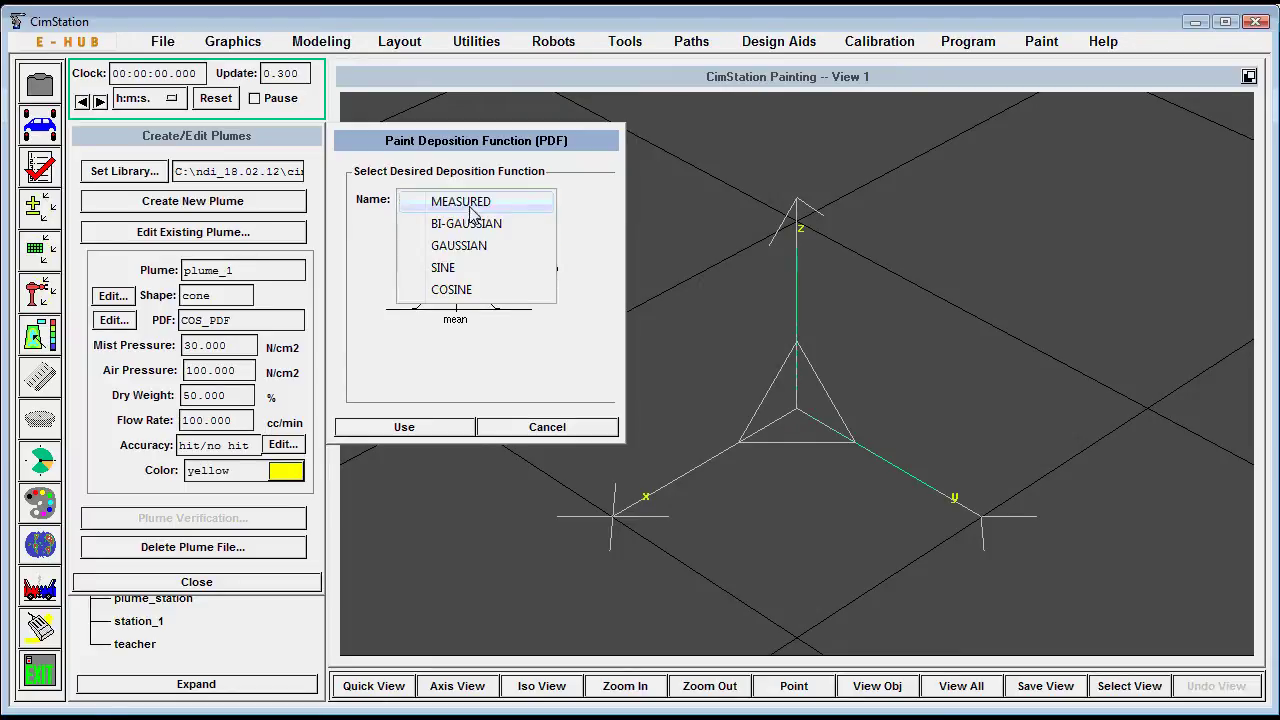
left_click(463, 266)
left_click(479, 205)
left_click(467, 289)
left_click(465, 205)
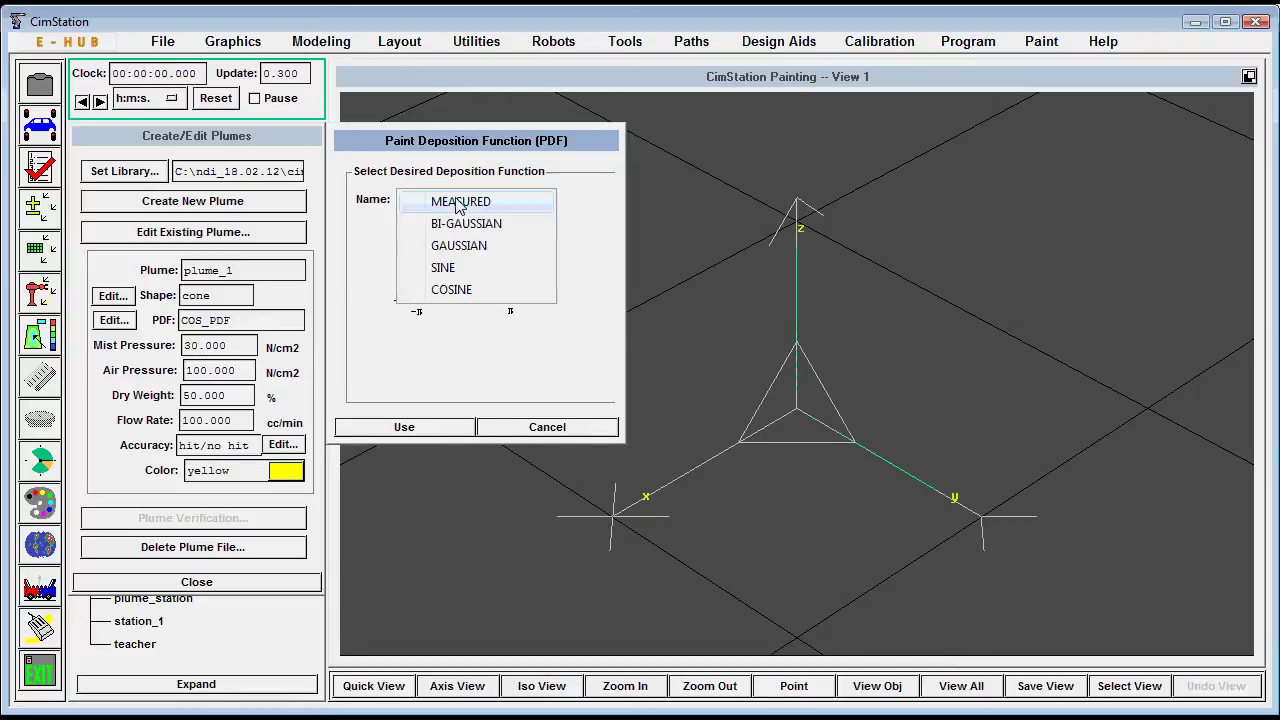
left_click(453, 201)
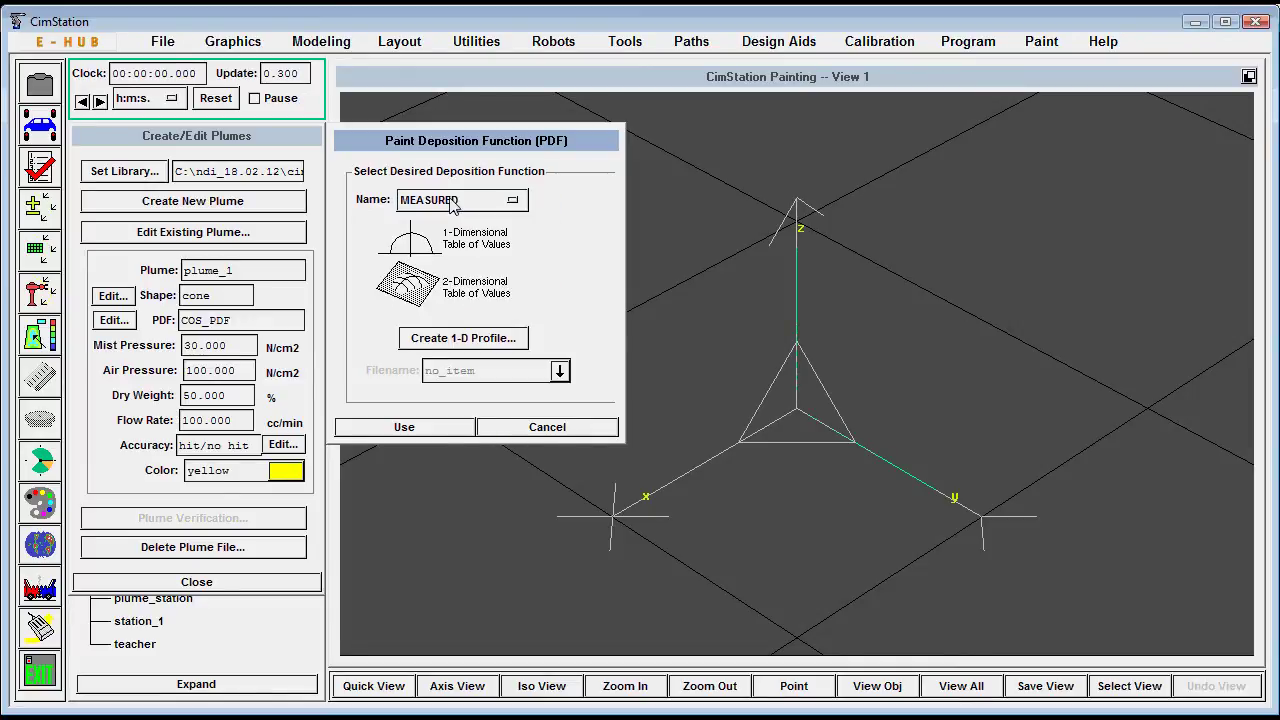
- Set the plume's paint deposition function to Gaussian
left_click(448, 205)
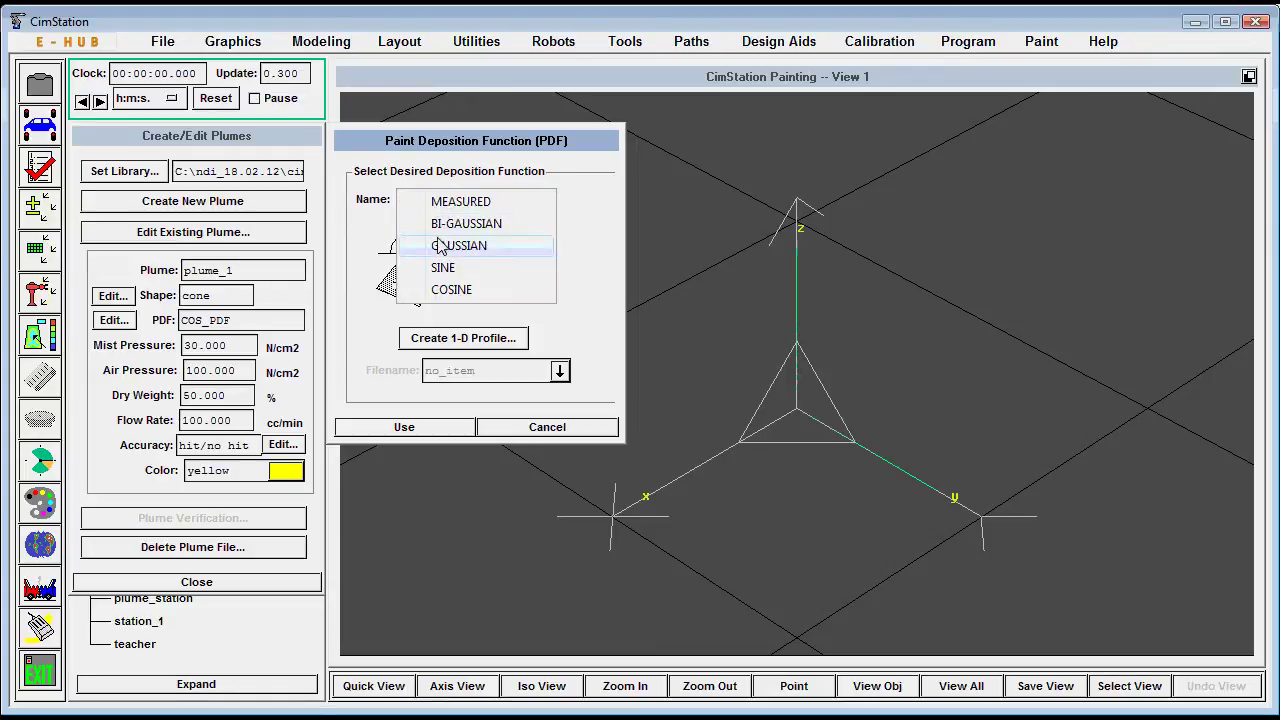
left_click(441, 245)
left_click(398, 428)
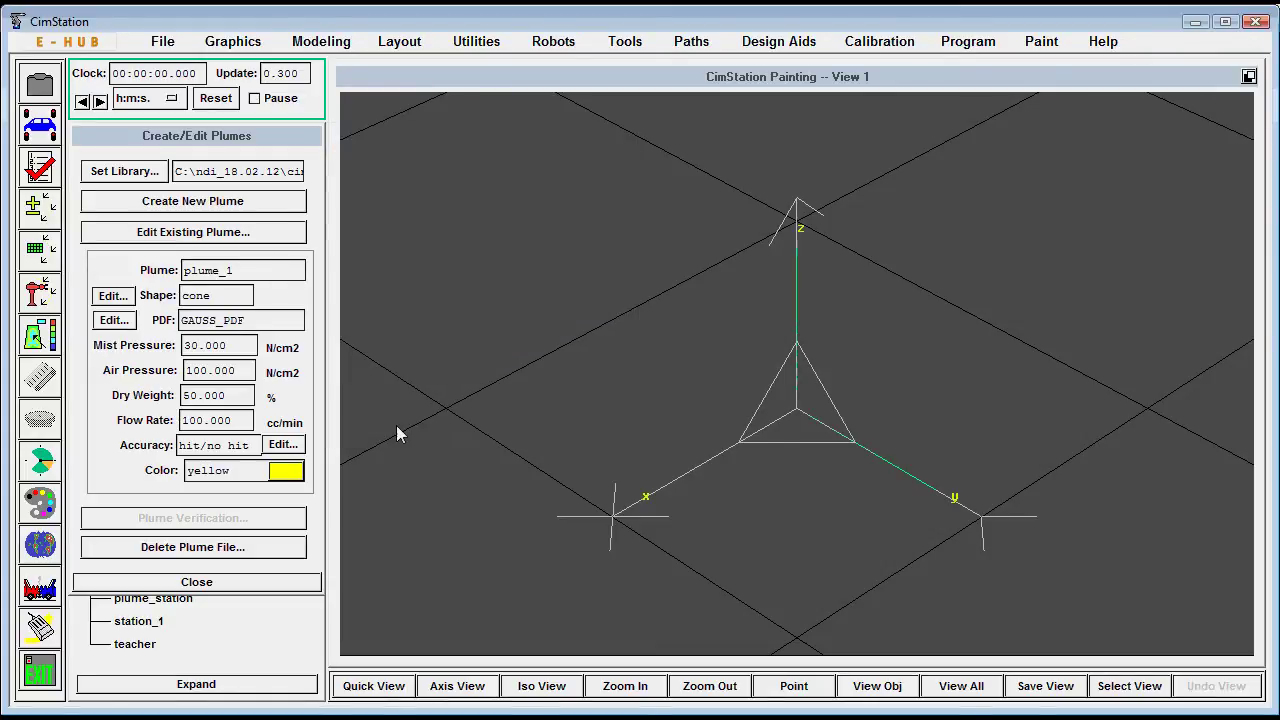
- Run a Normal integration of the plume with graphics shown during integration
left_click(285, 446)
left_click(620, 354)
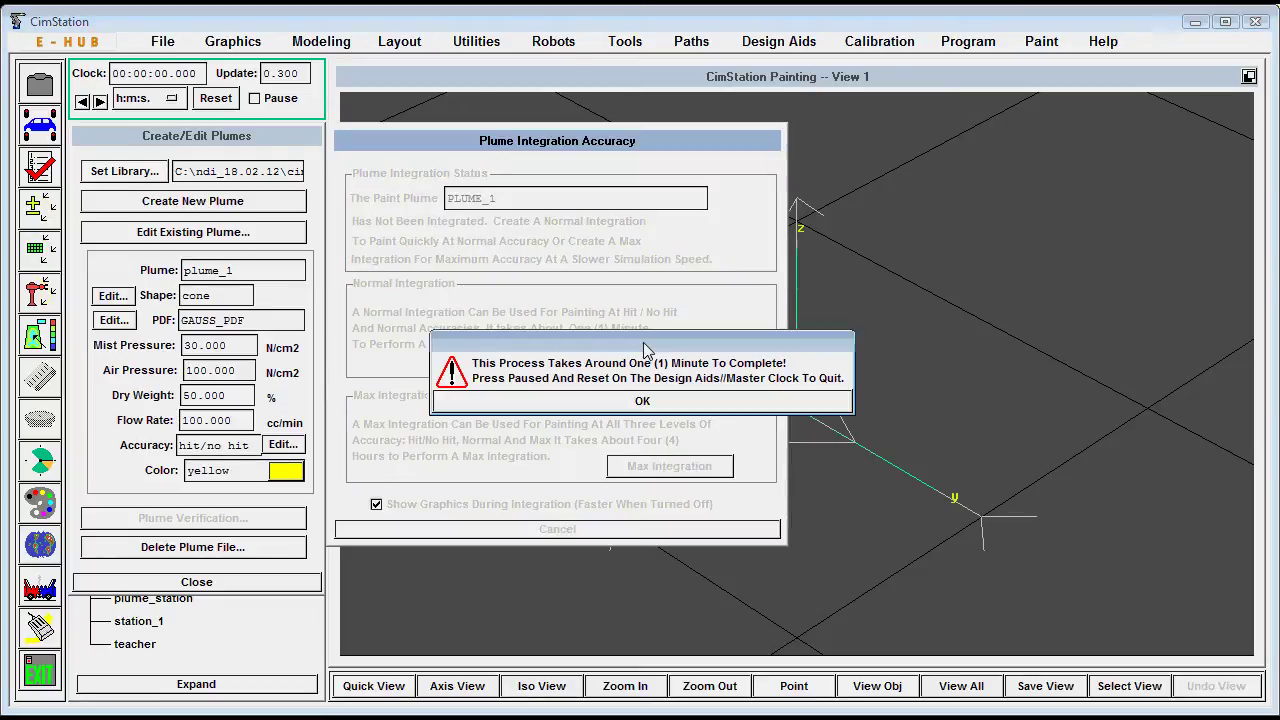
left_click(636, 398)
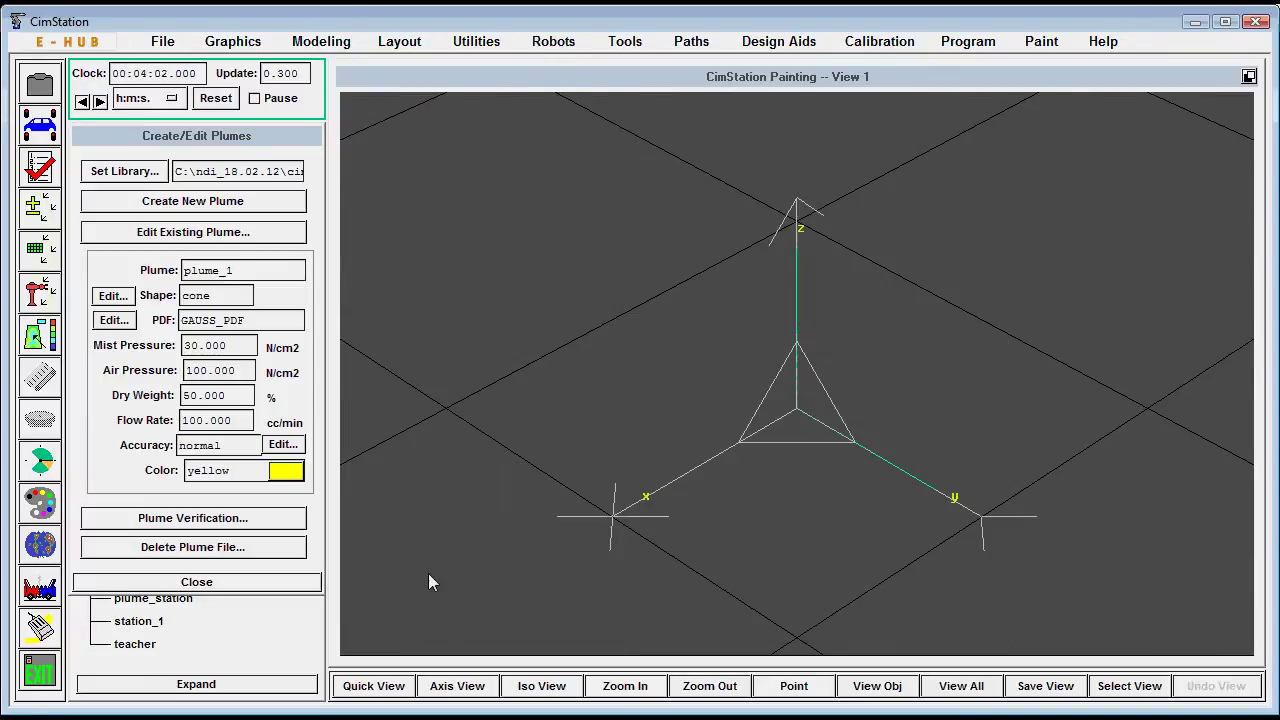
- Verify the plume with a 0.50-second static test and colour the painted patch by thickness, moving the thickness map clear of the verification settings
left_click(251, 520)
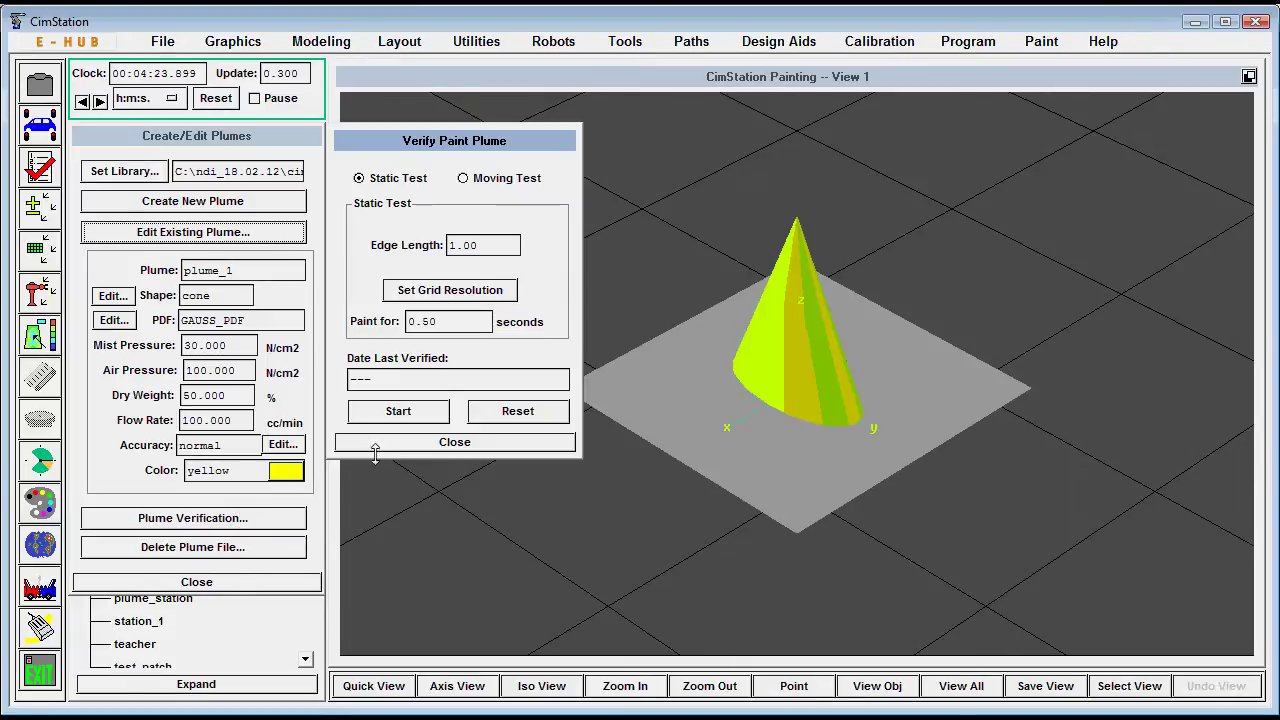
left_click(386, 414)
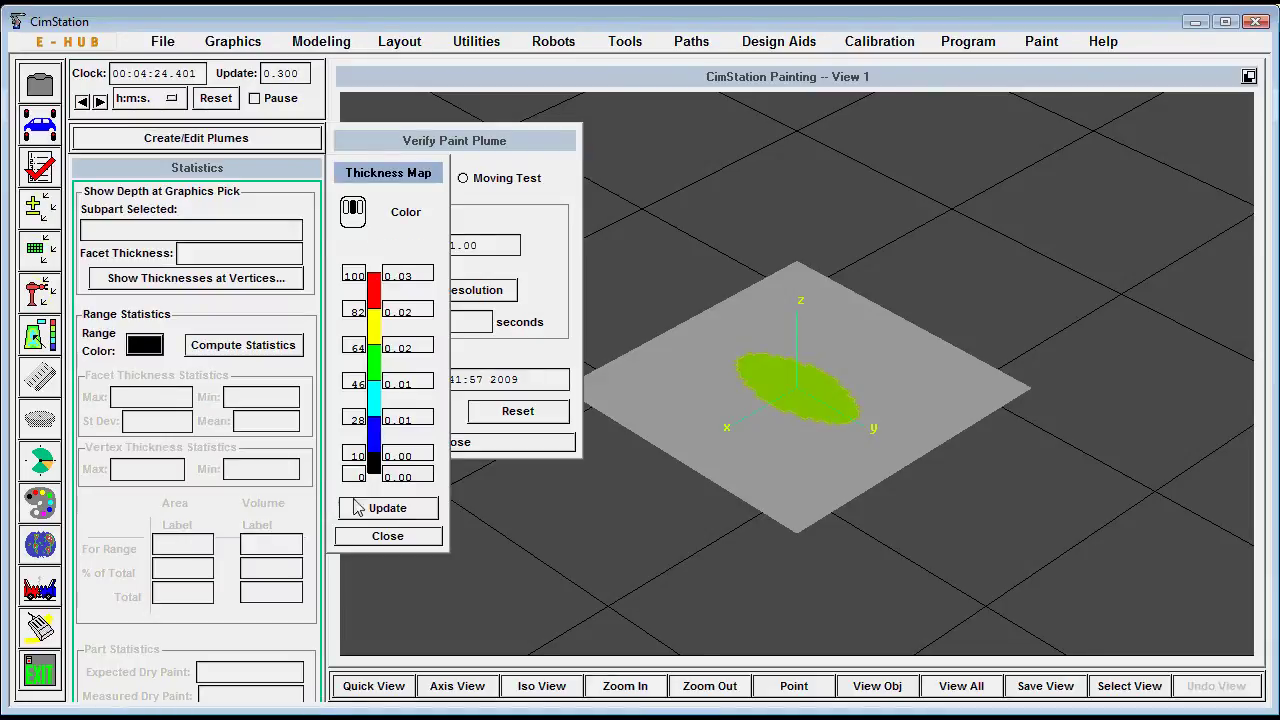
left_click(366, 509)
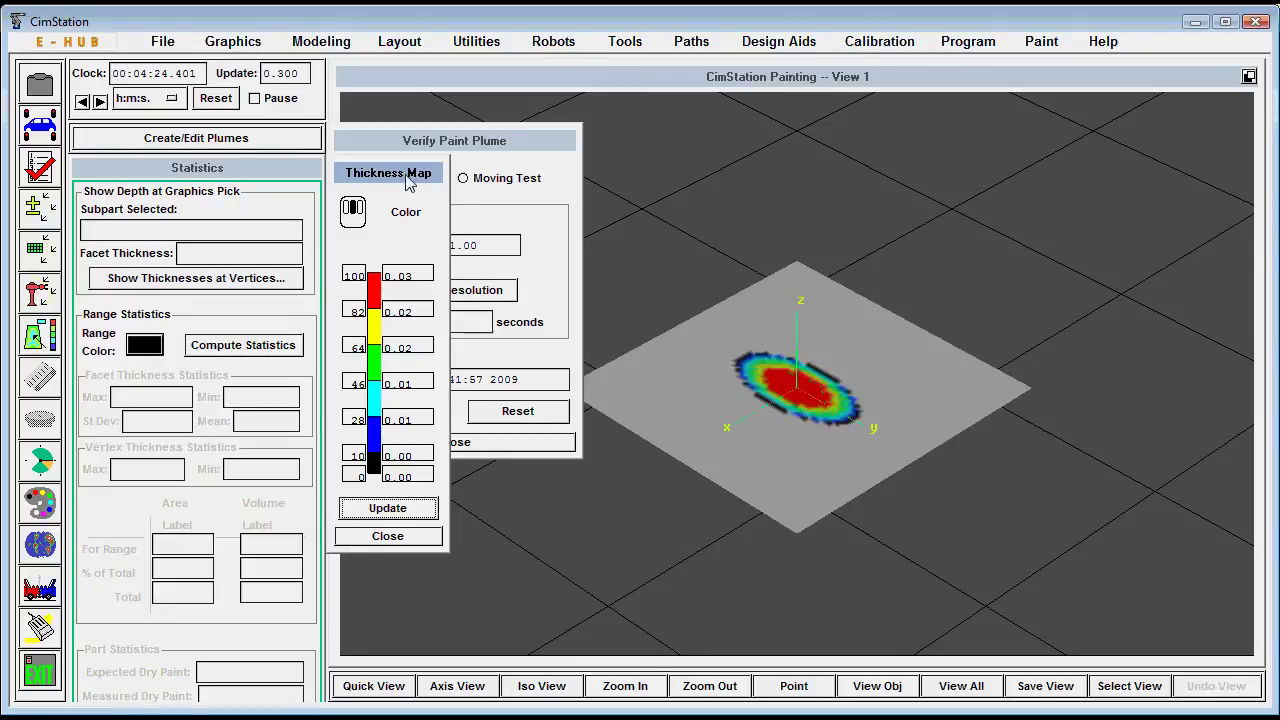
left_click_drag(397, 175, 1173, 128)
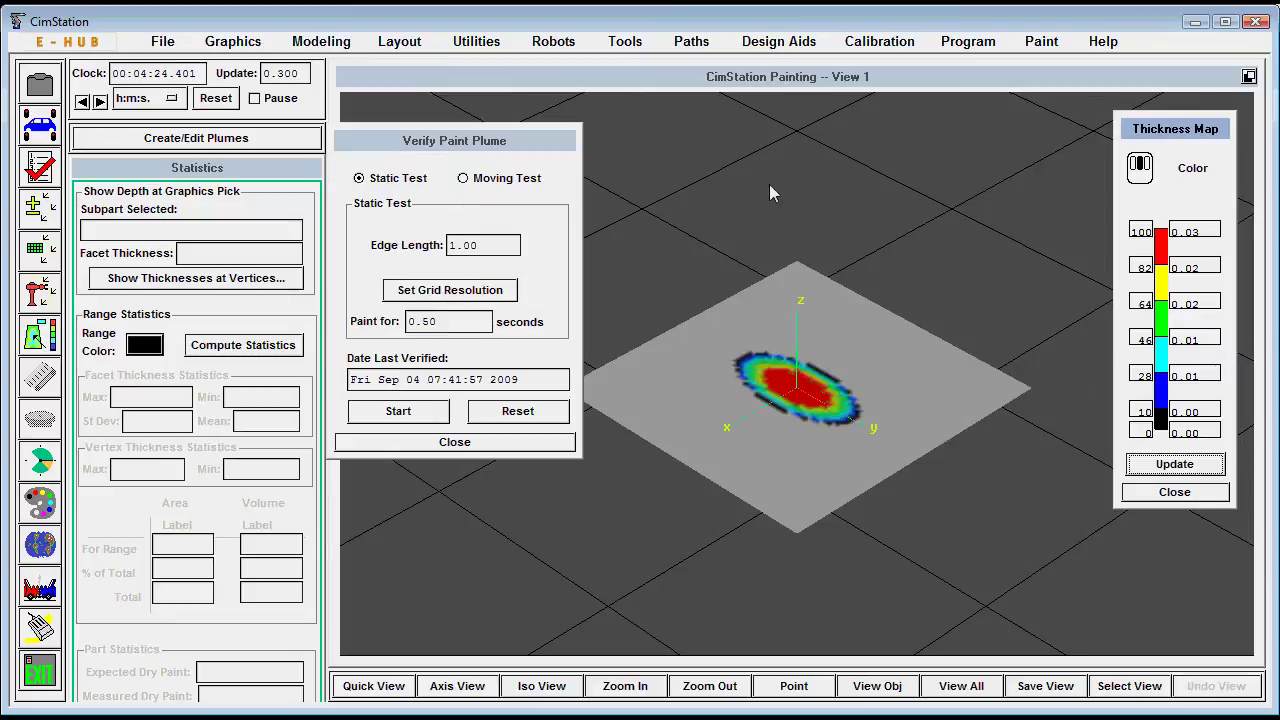
- Verify the plume with a moving test at a gun speed of 10 cm/sec and update the thickness colours on the painted strip
left_click(507, 177)
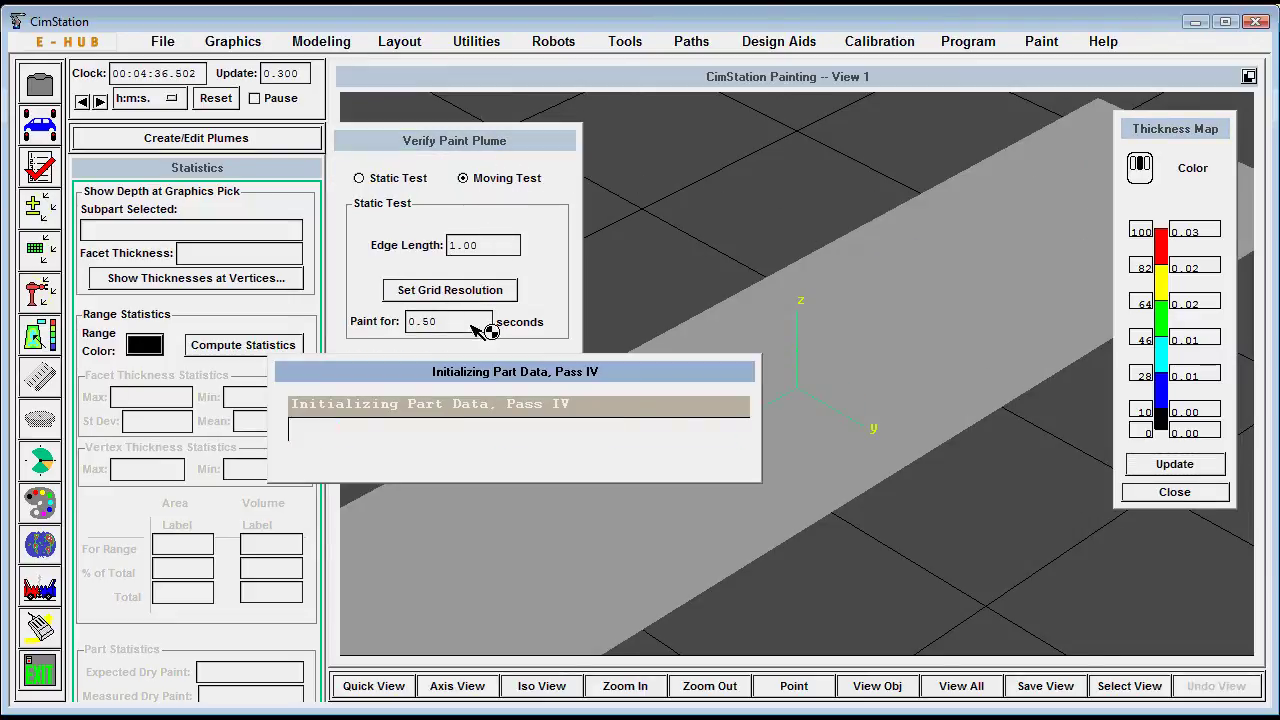
left_click(412, 416)
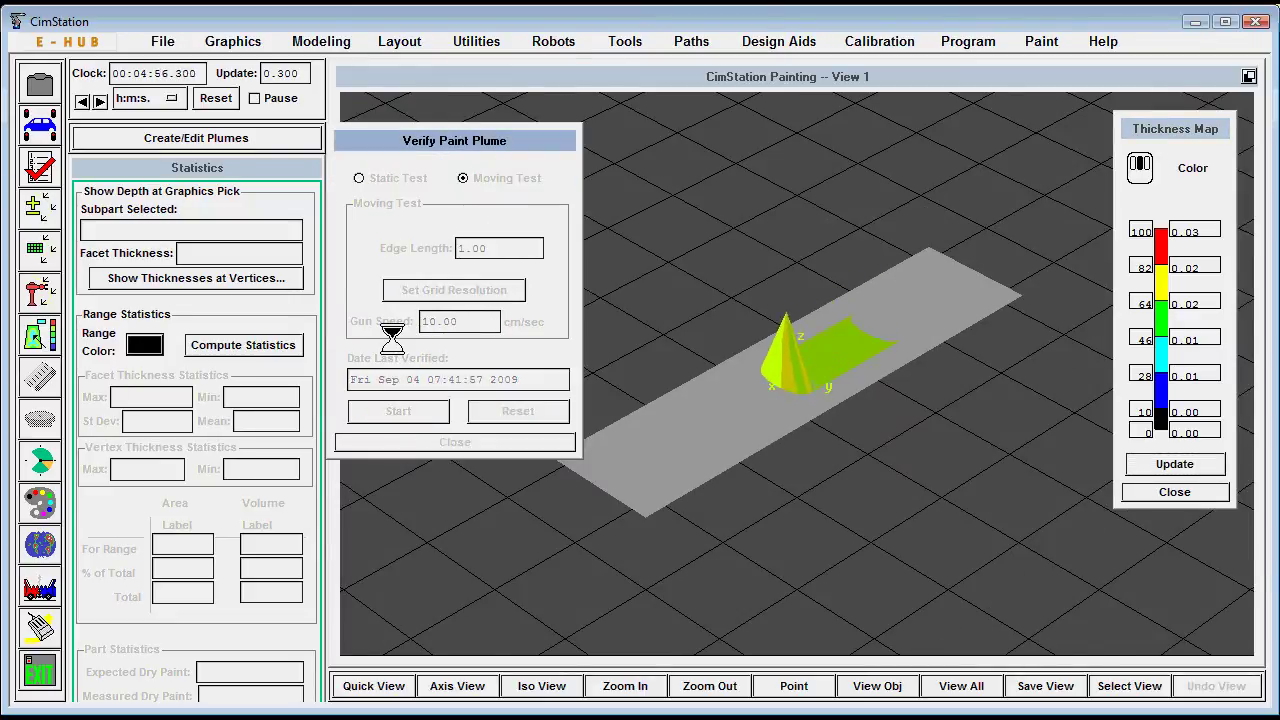
left_click(1194, 468)
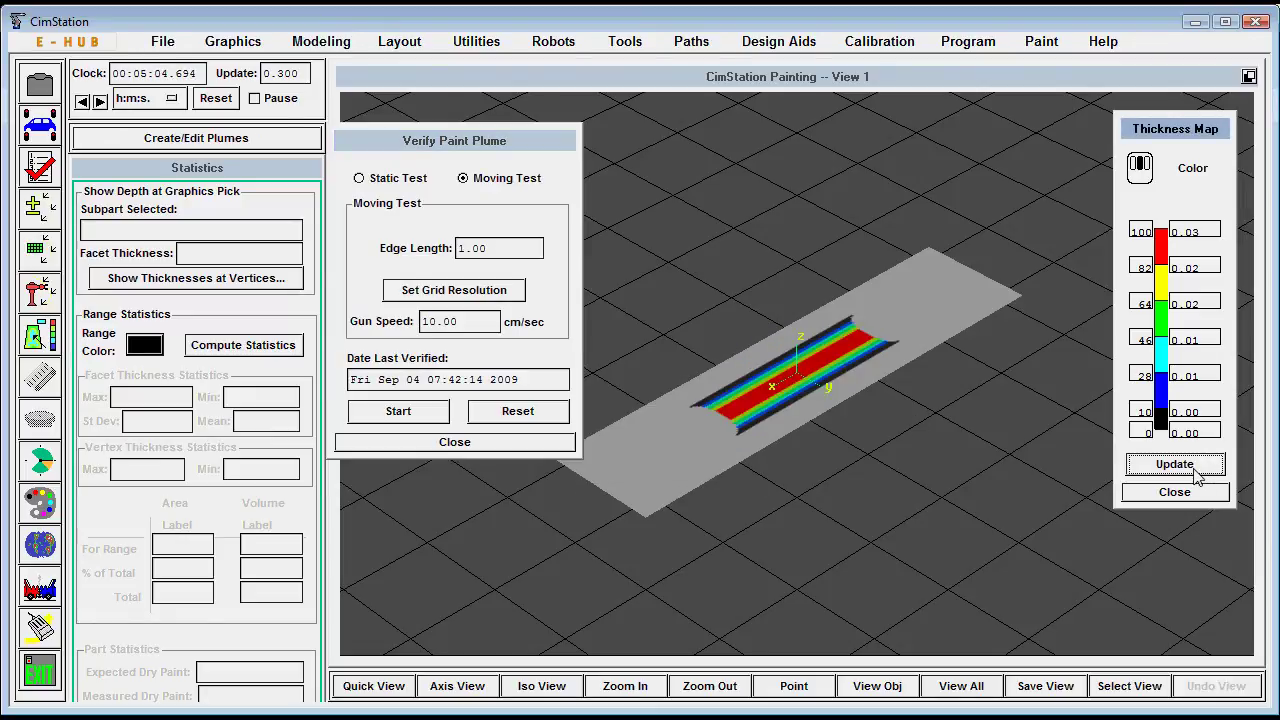
- Close the plume verification and the thickness map, returning to the plume settings
left_click(400, 441)
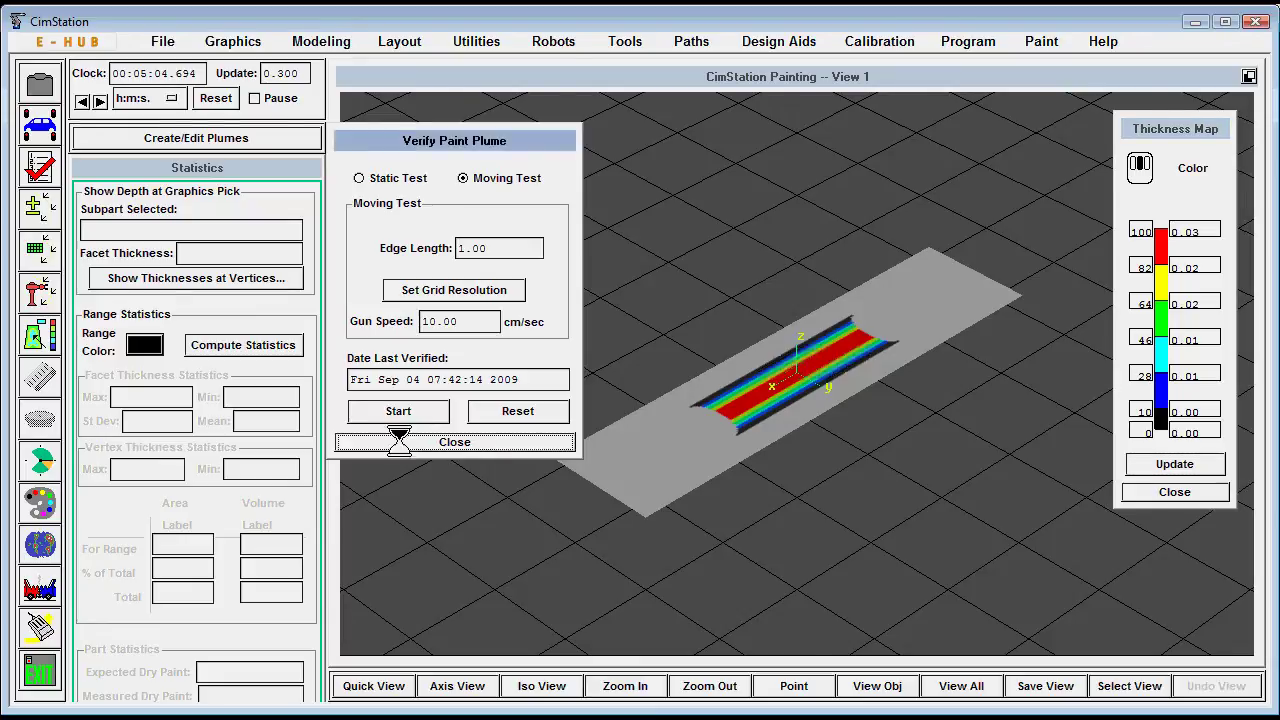
left_click(252, 140)
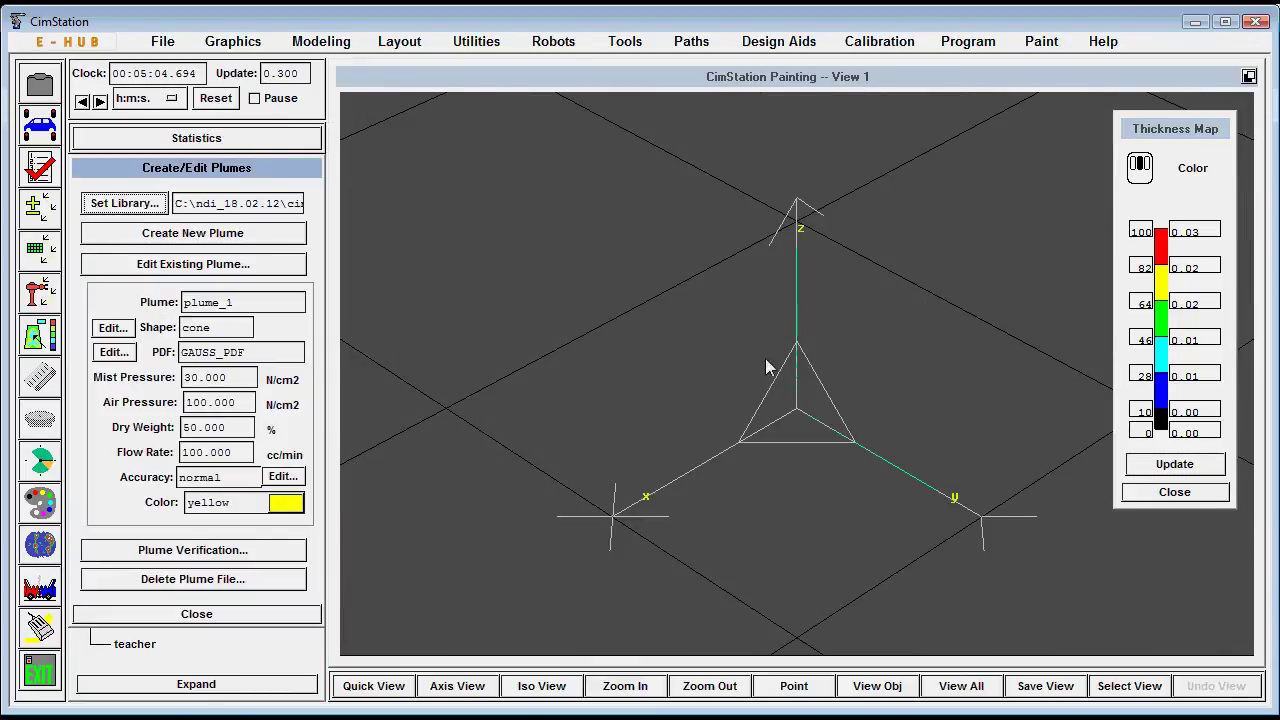
left_click(1160, 494)
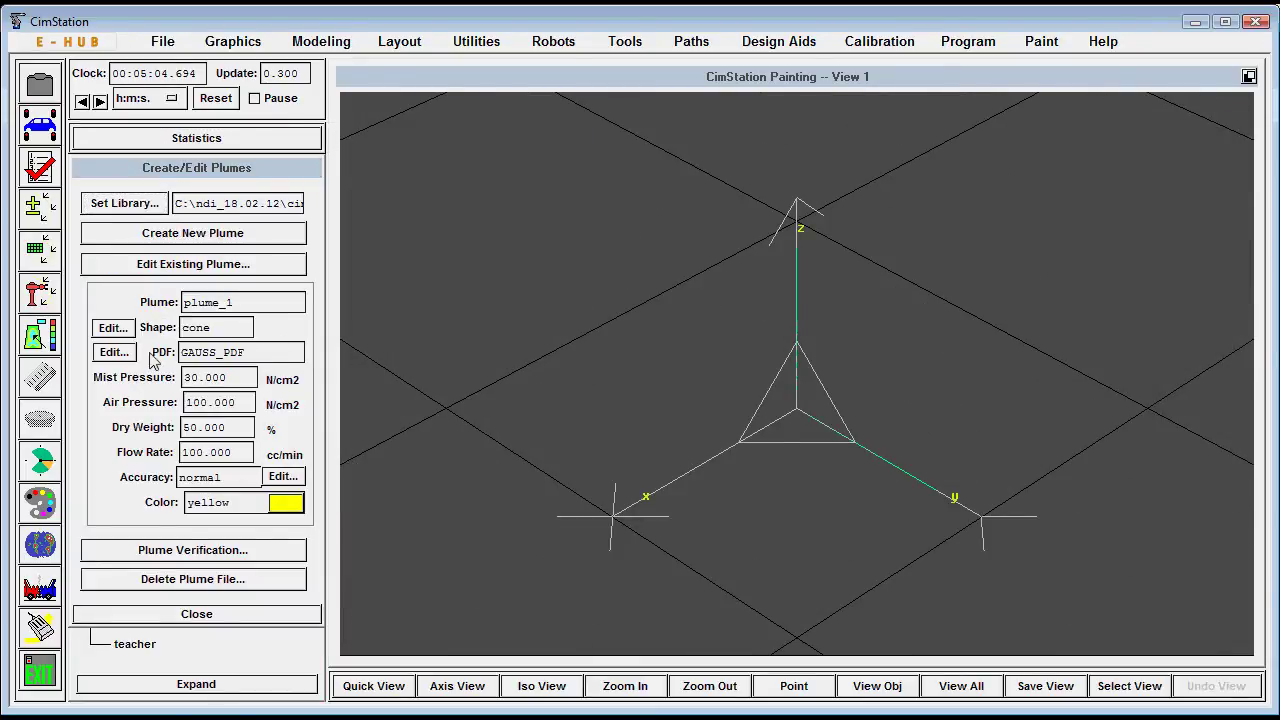
- Change the paint deposition function of plume_1 to BI-GAUSSIAN
left_click(113, 360)
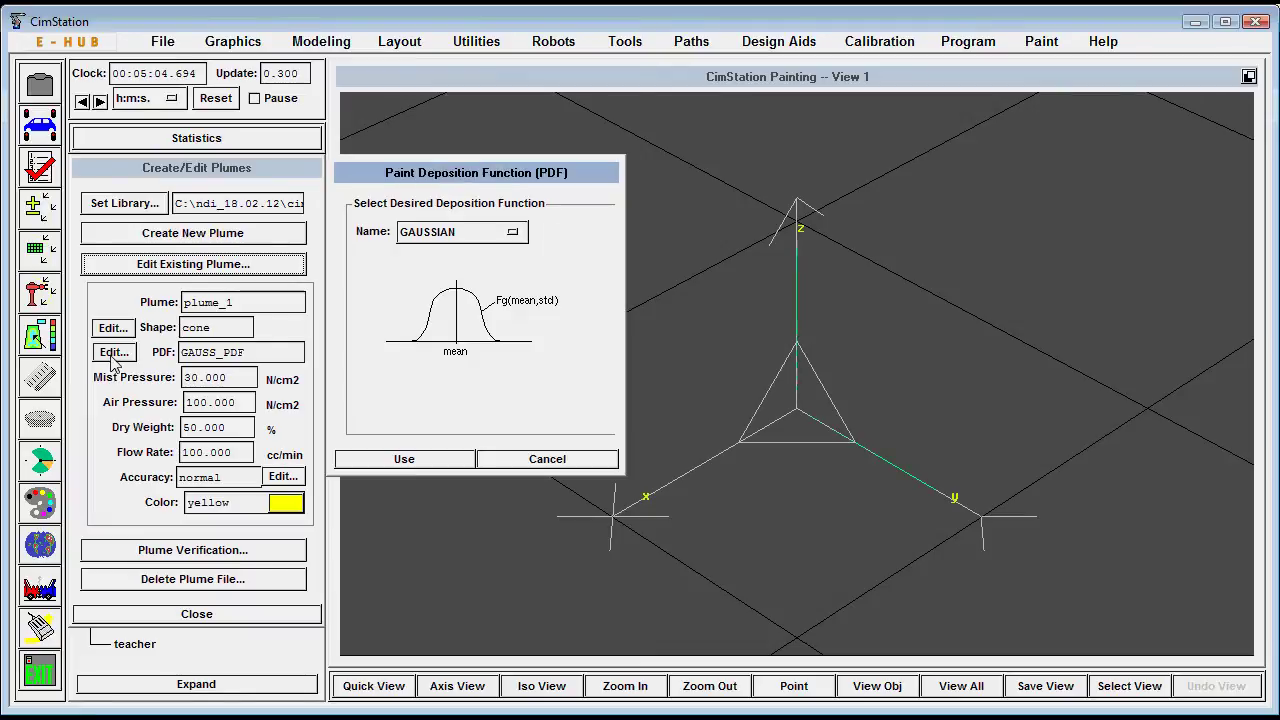
left_click(450, 232)
left_click(447, 259)
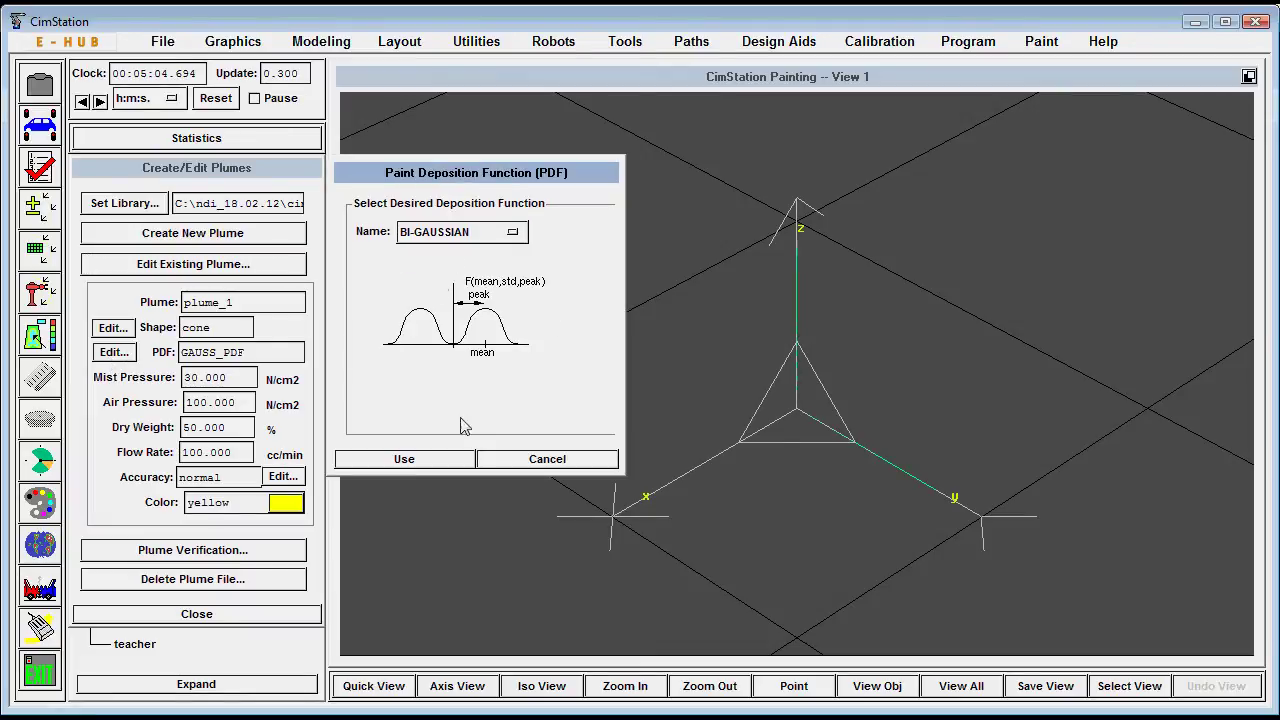
left_click(452, 460)
left_click(532, 401)
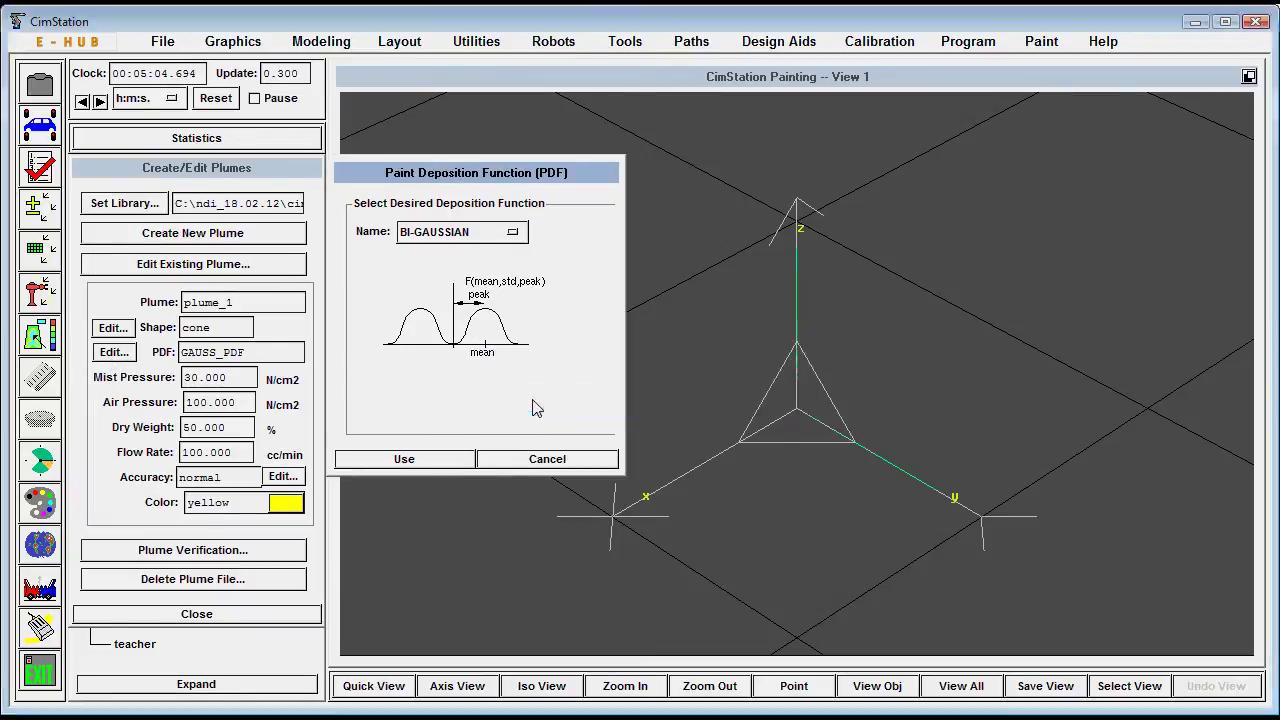
- Run a Normal integration of the bi-Gaussian plume with graphics shown during integration
left_click(292, 479)
left_click(626, 390)
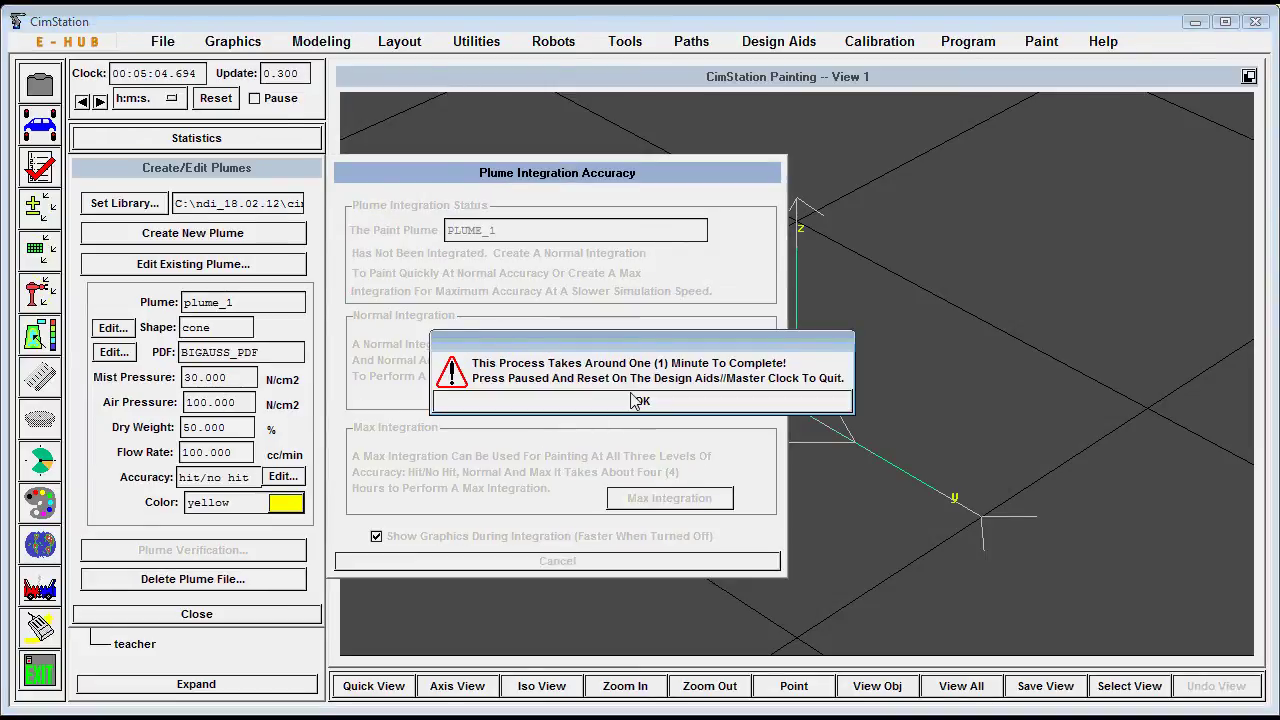
left_click(634, 401)
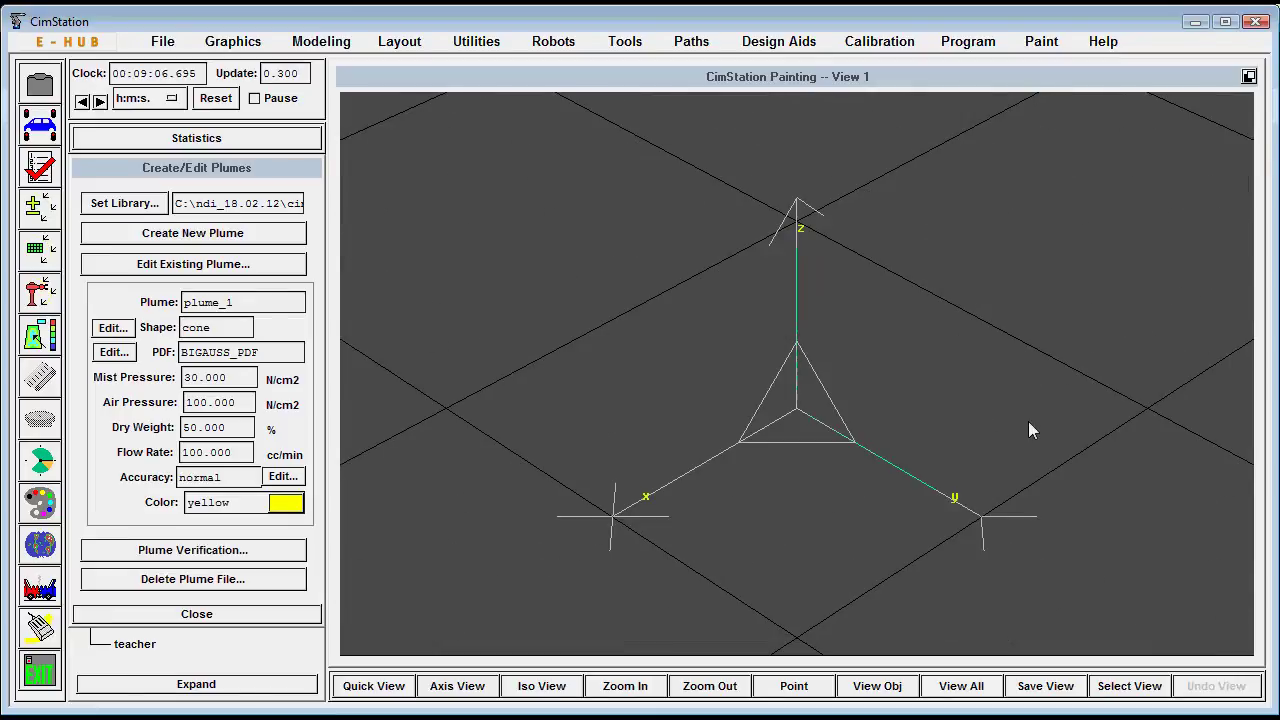
- Verify the bi-Gaussian plume with a 0.50-second static test and colour the painted patch by thickness, moving the thickness map clear of the verification settings
left_click(198, 548)
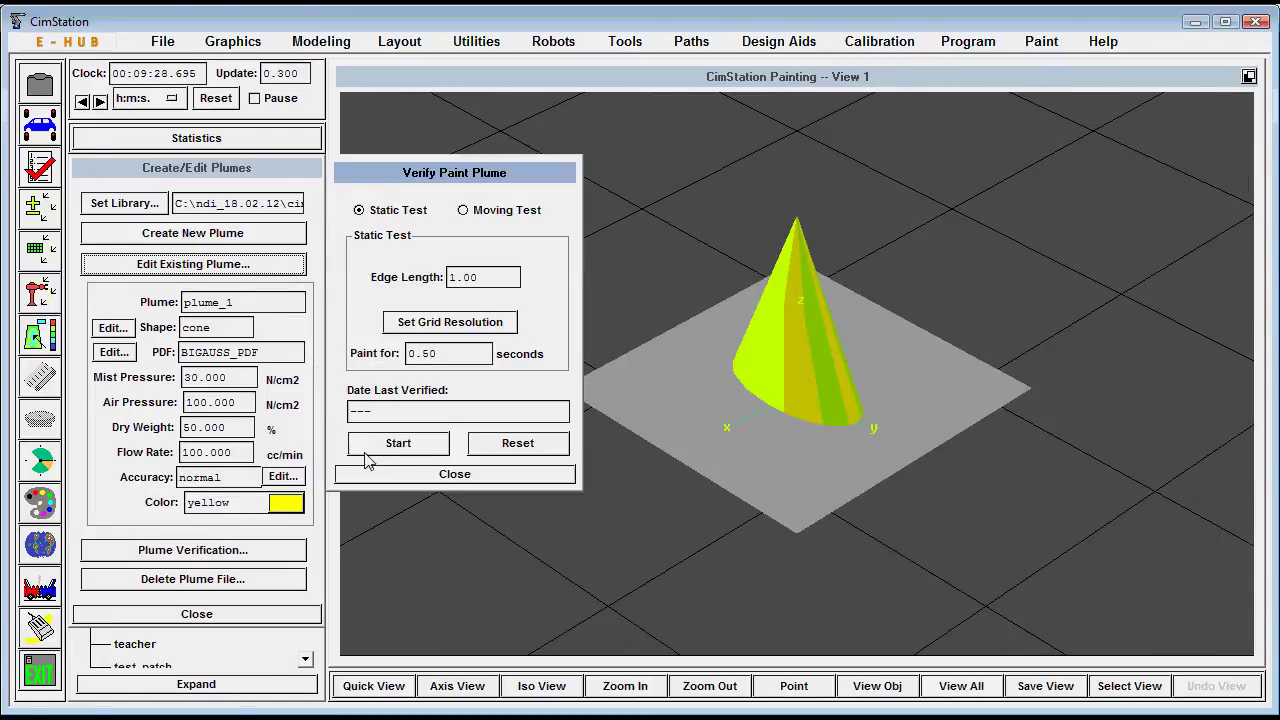
left_click(366, 452)
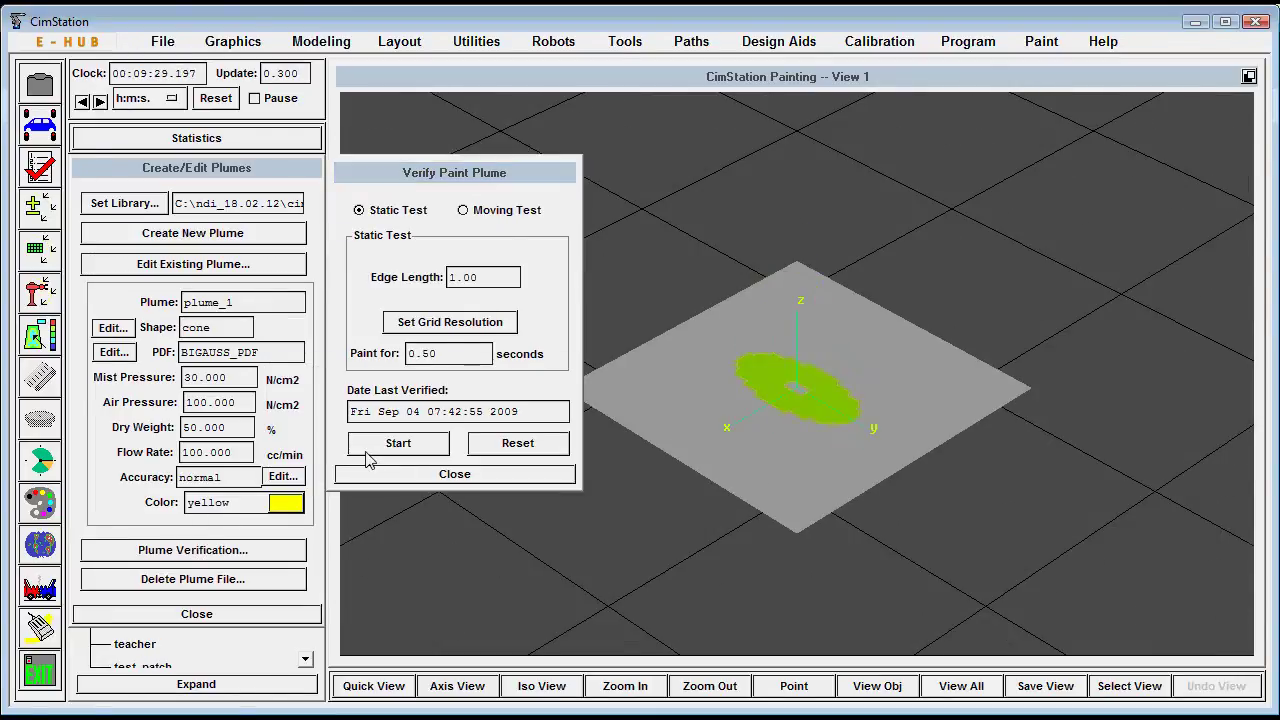
left_click(34, 349)
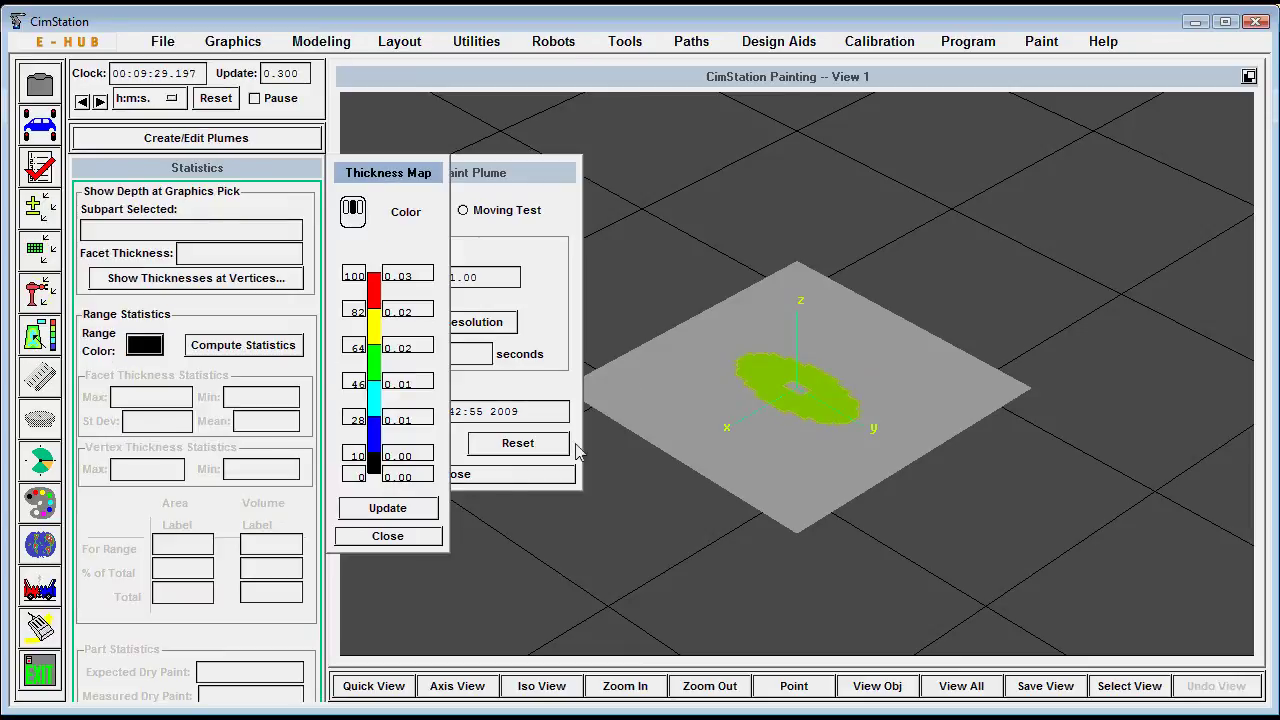
left_click(417, 509)
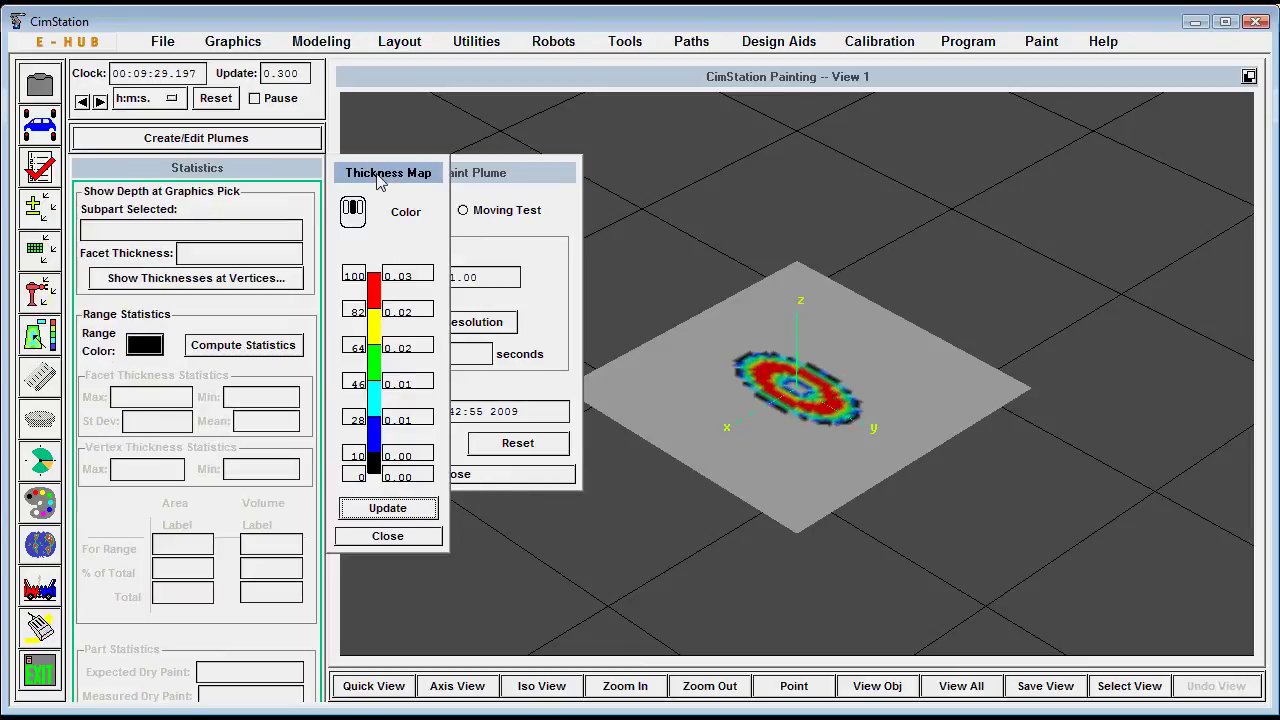
left_click_drag(380, 175, 1152, 149)
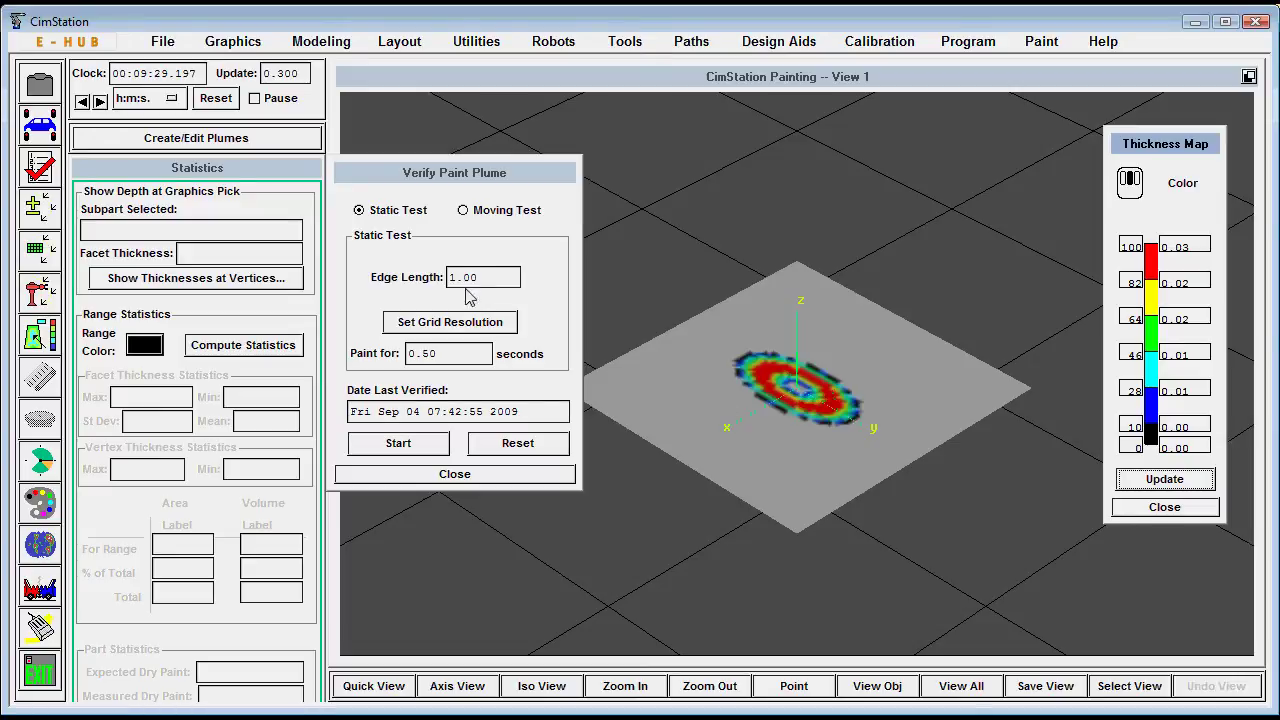
- Verify the bi-Gaussian plume with a moving test at a gun speed of 10 cm/sec and update the thickness colours on the strip
left_click(465, 211)
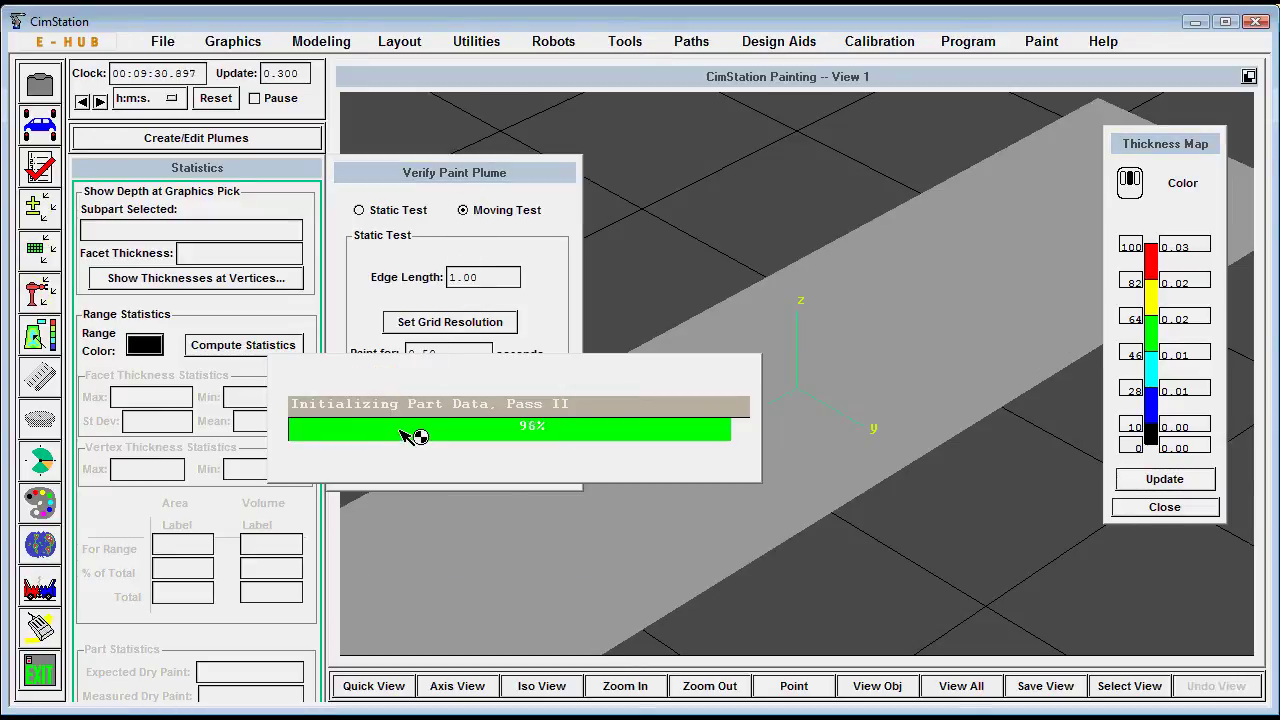
left_click(396, 442)
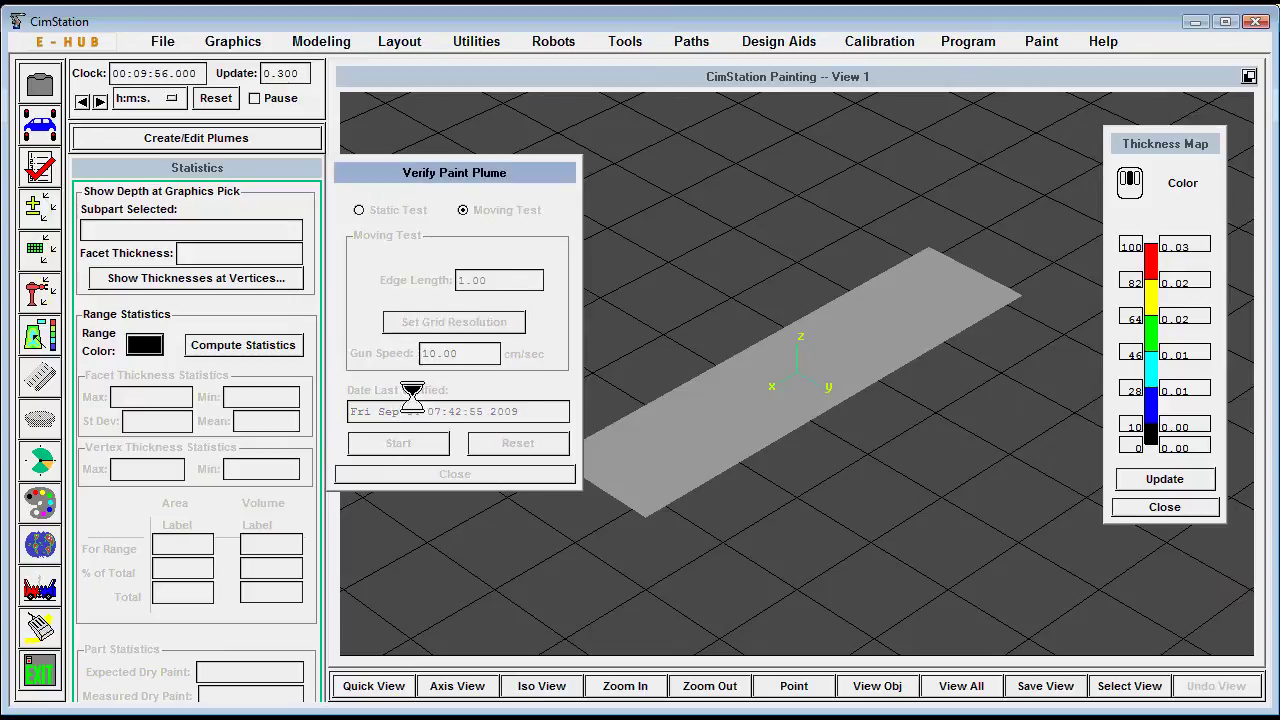
left_click(1165, 480)
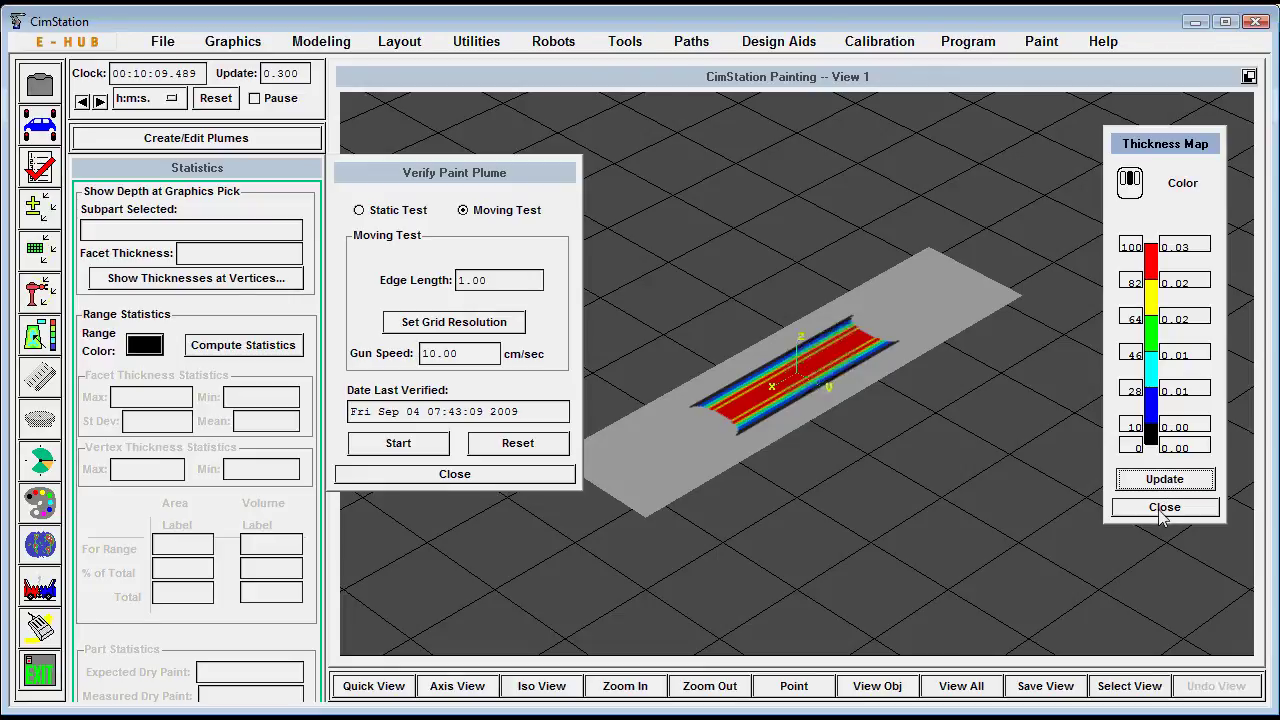
- Close the thickness map and the plume verification, and leave plume editing
left_click(1164, 507)
left_click(572, 474)
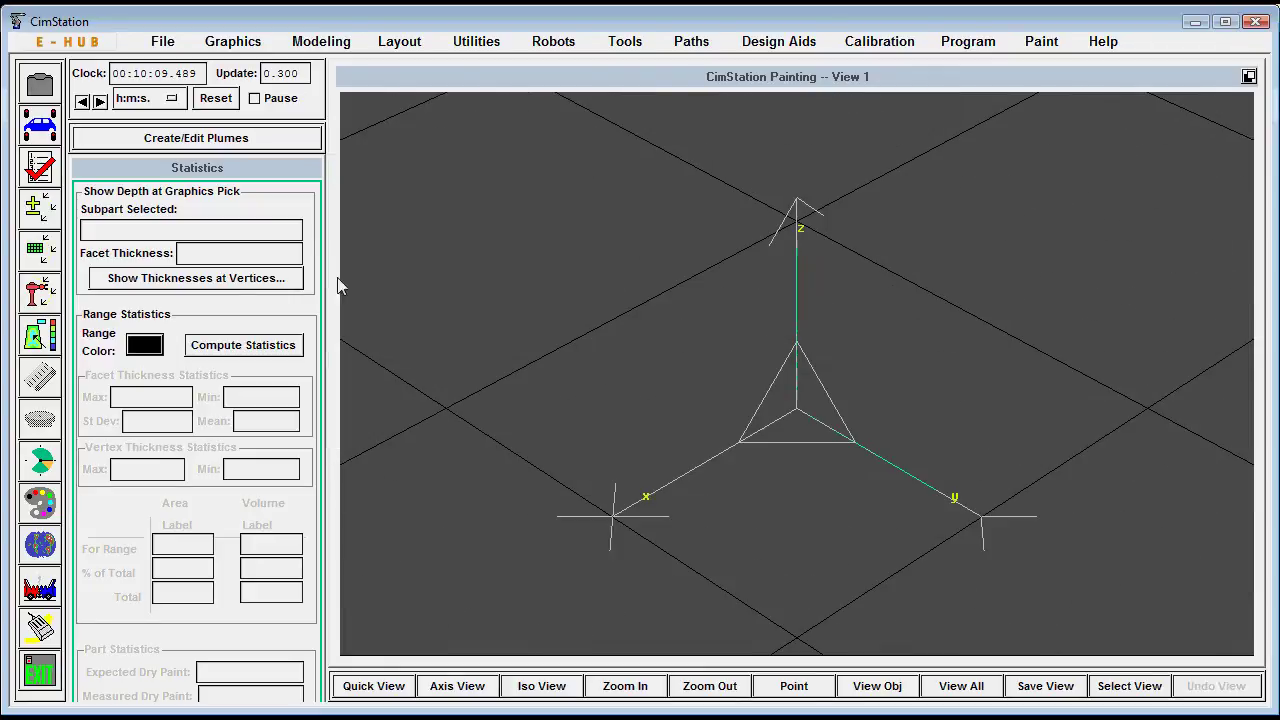
left_click(268, 141)
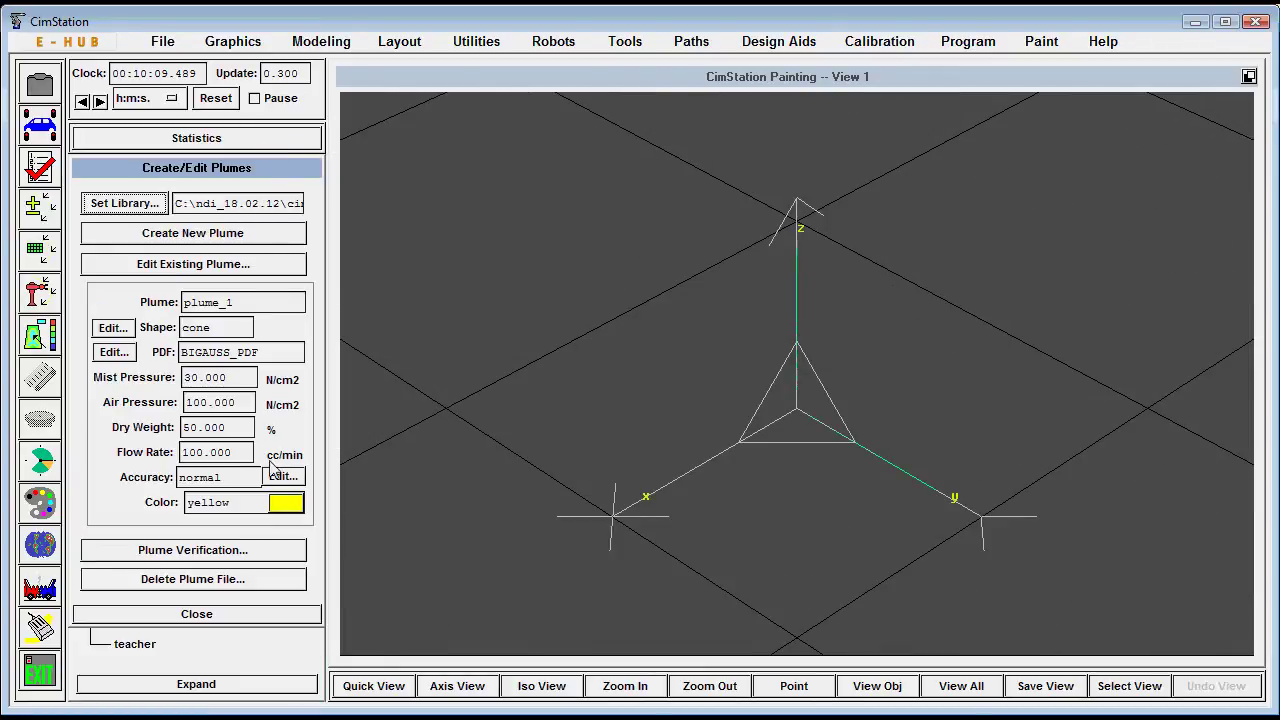
left_click(275, 614)
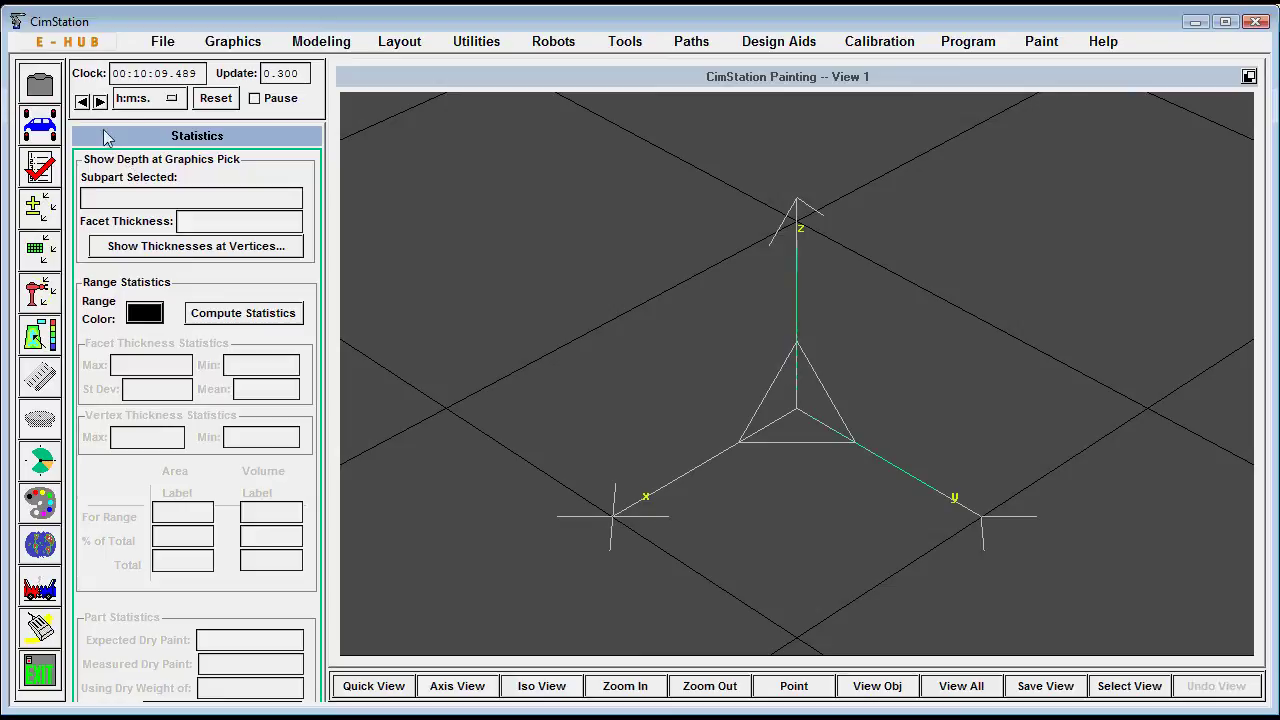
- Discard the unsaved current cell and load the robot painting cell good.3
left_click(162, 41)
left_click(182, 87)
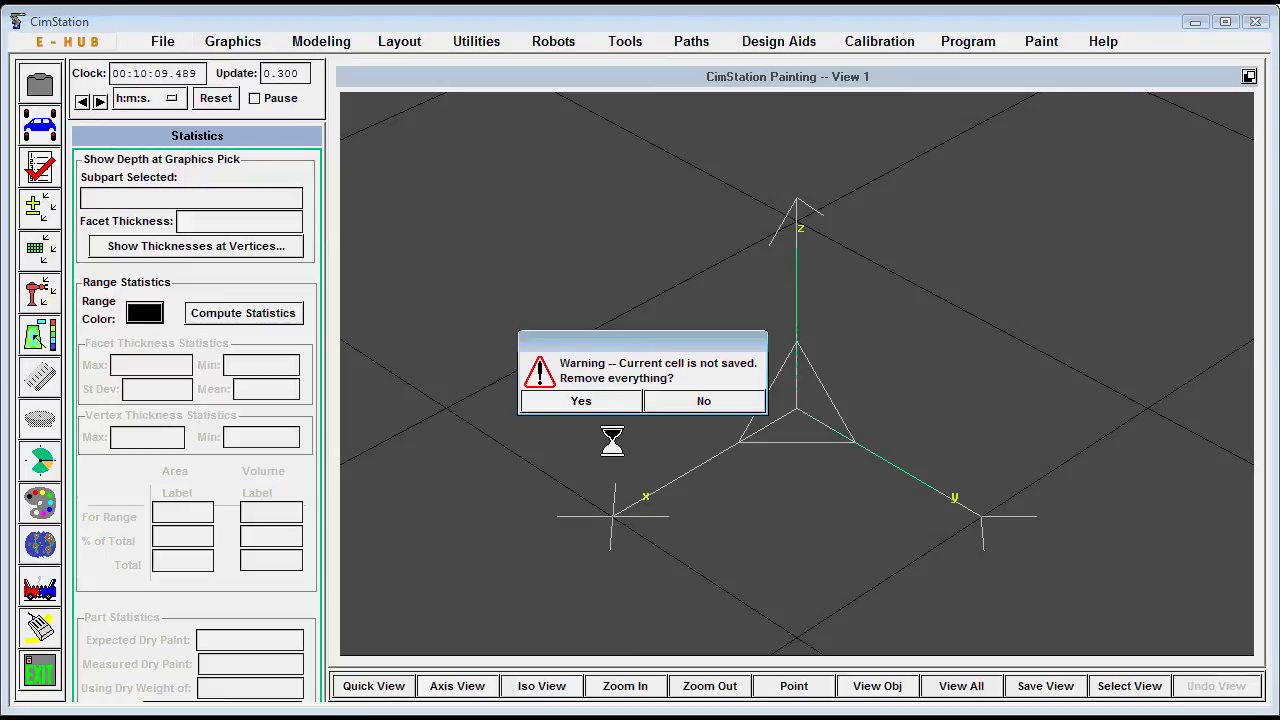
key("Return")
left_click(46, 88)
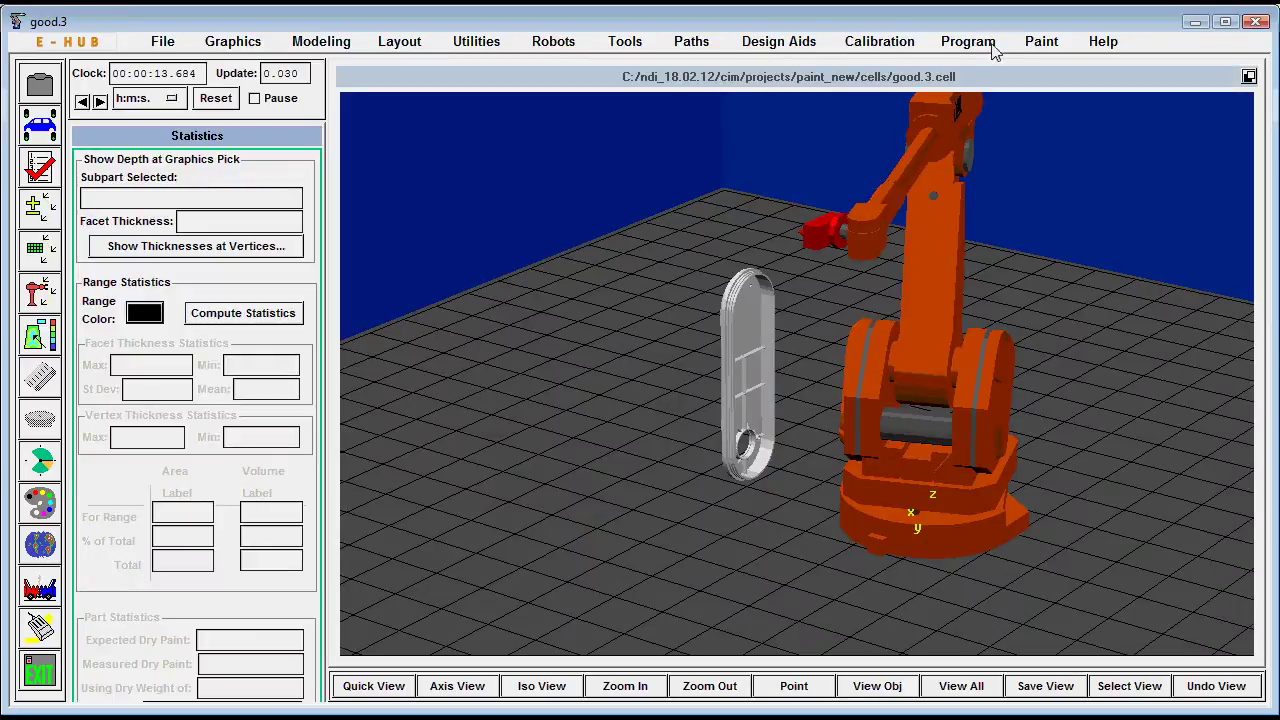
- Enable Apply Paint in the paint status with Normal deposition, keeping the settings clear of the part
left_click(1041, 41)
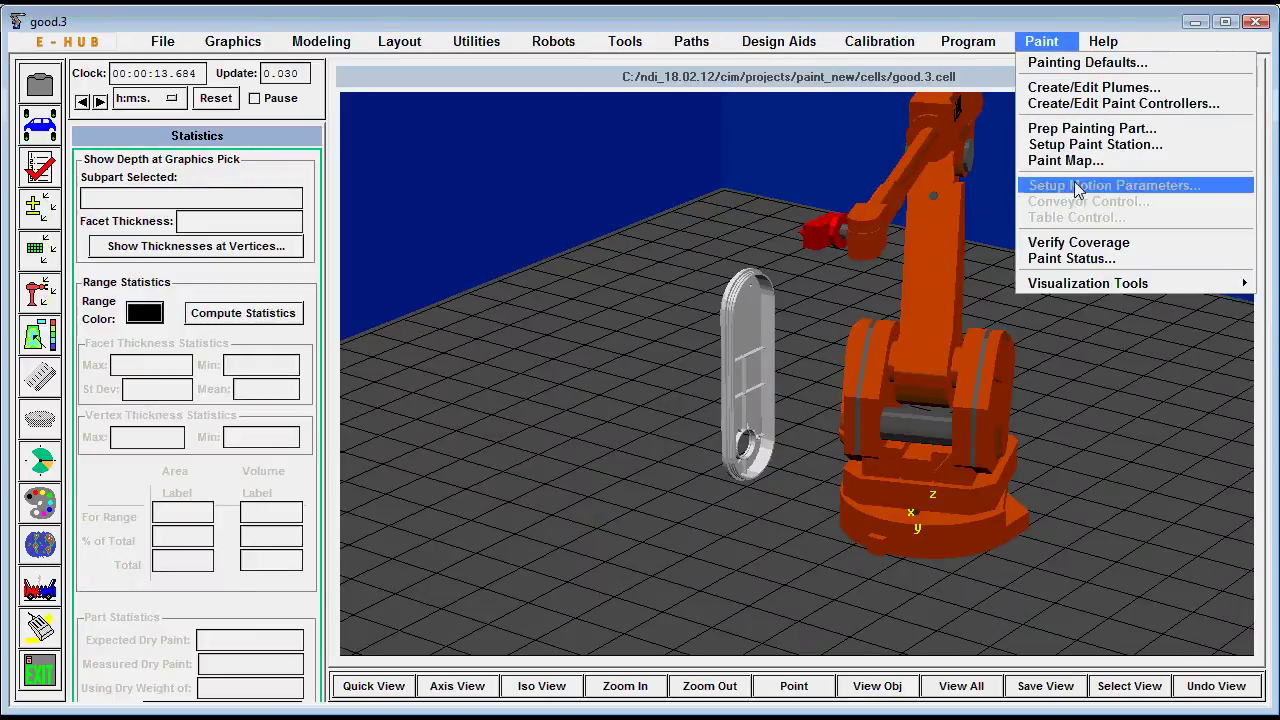
left_click(1072, 259)
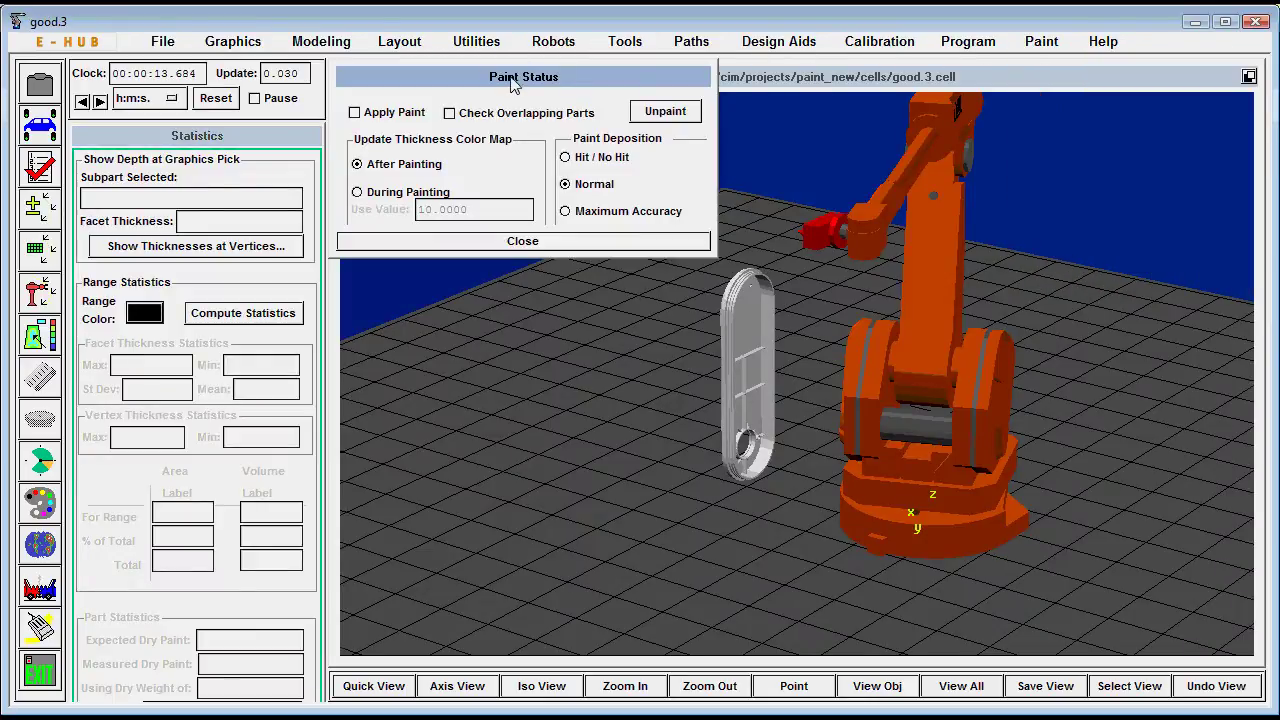
left_click_drag(512, 78, 1035, 112)
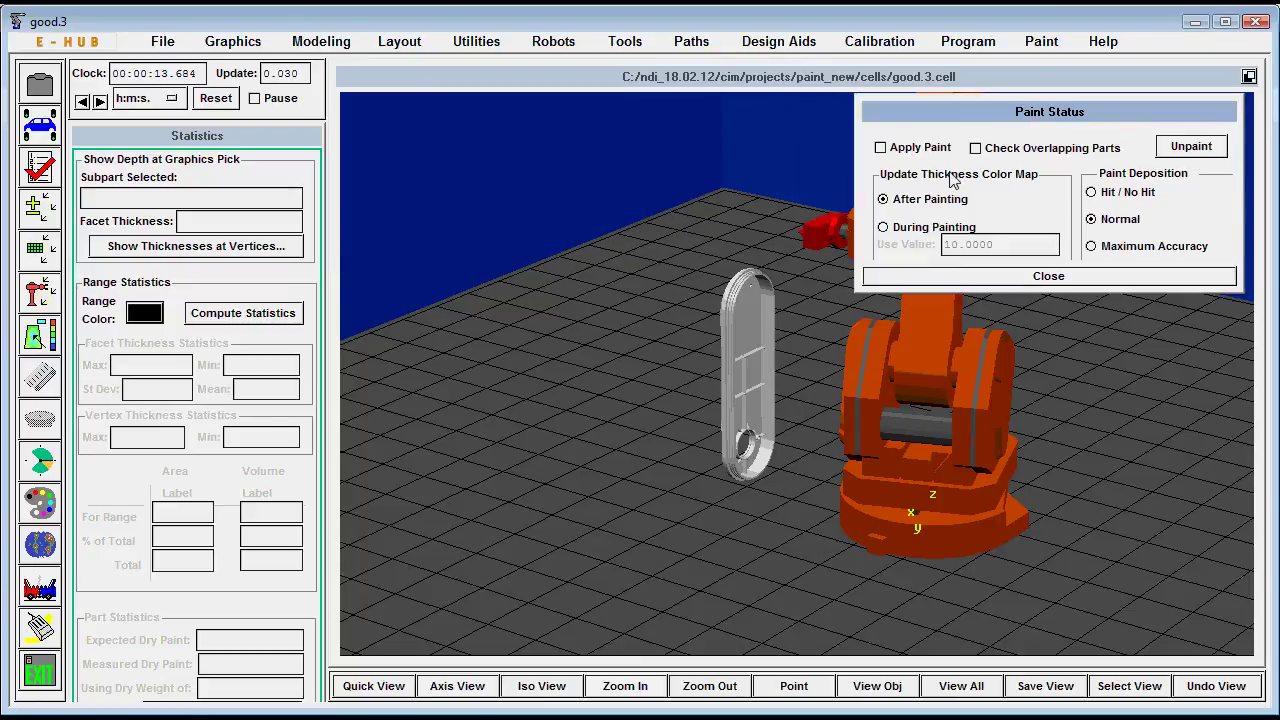
left_click(912, 148)
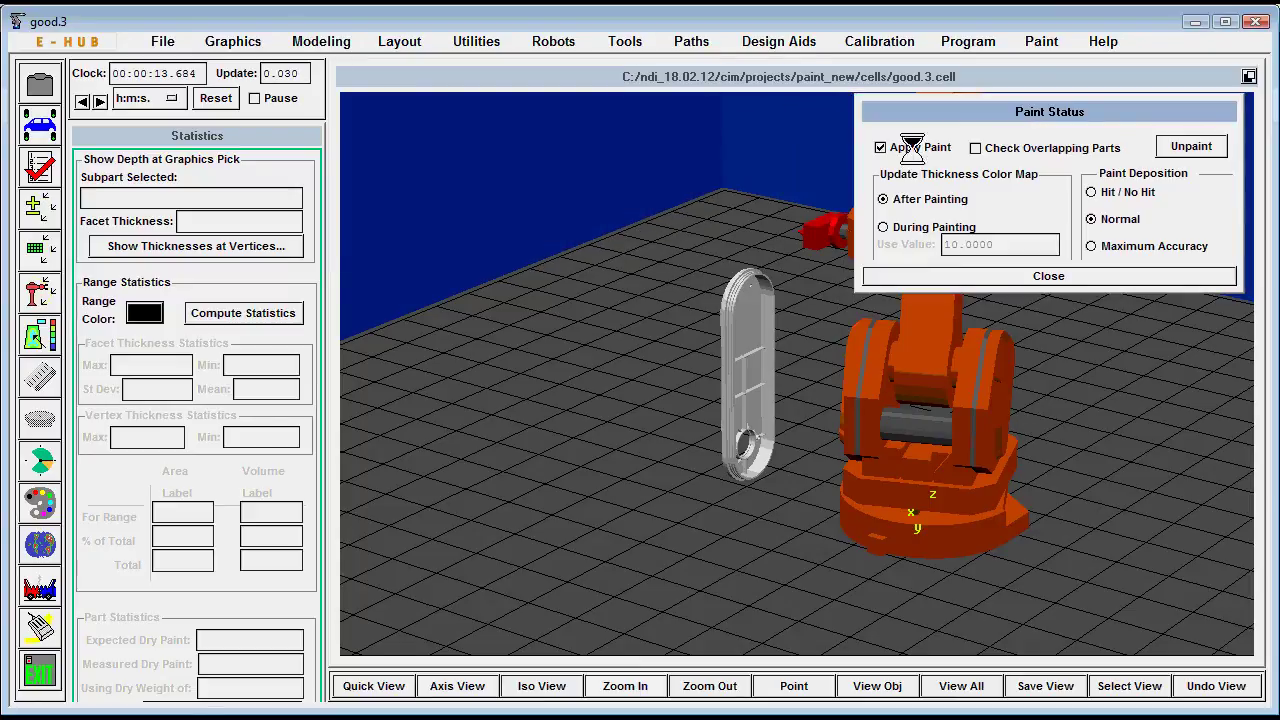
- Open the robot program ABB_IRB3200/PROGRAM_1 for editing and dismiss the program selection
left_click(982, 44)
left_click(1007, 122)
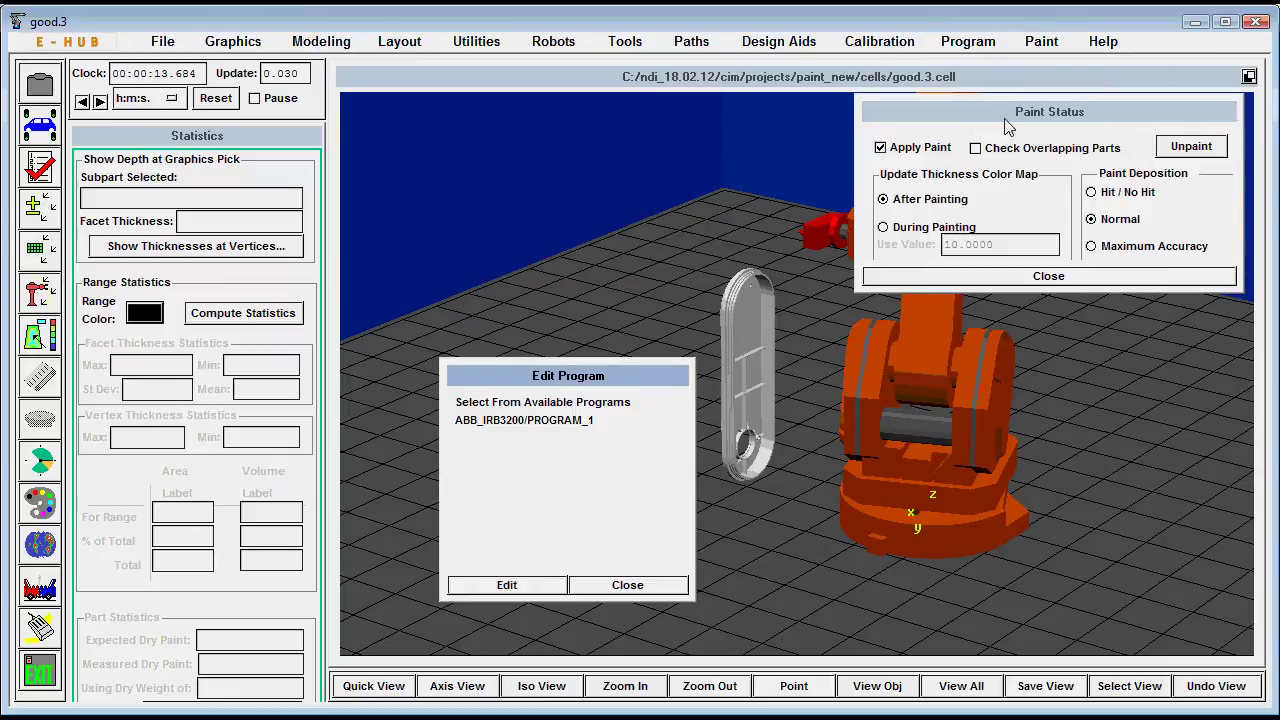
left_click(567, 428)
left_click(524, 586)
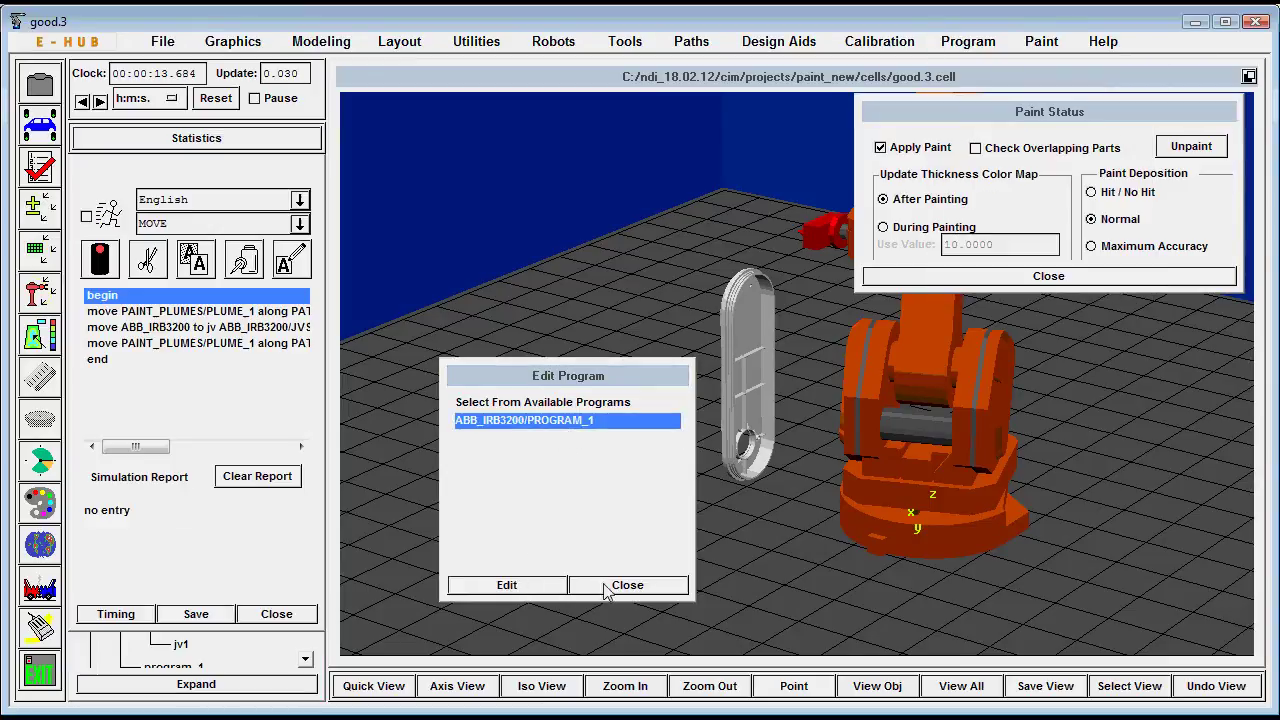
left_click(590, 585)
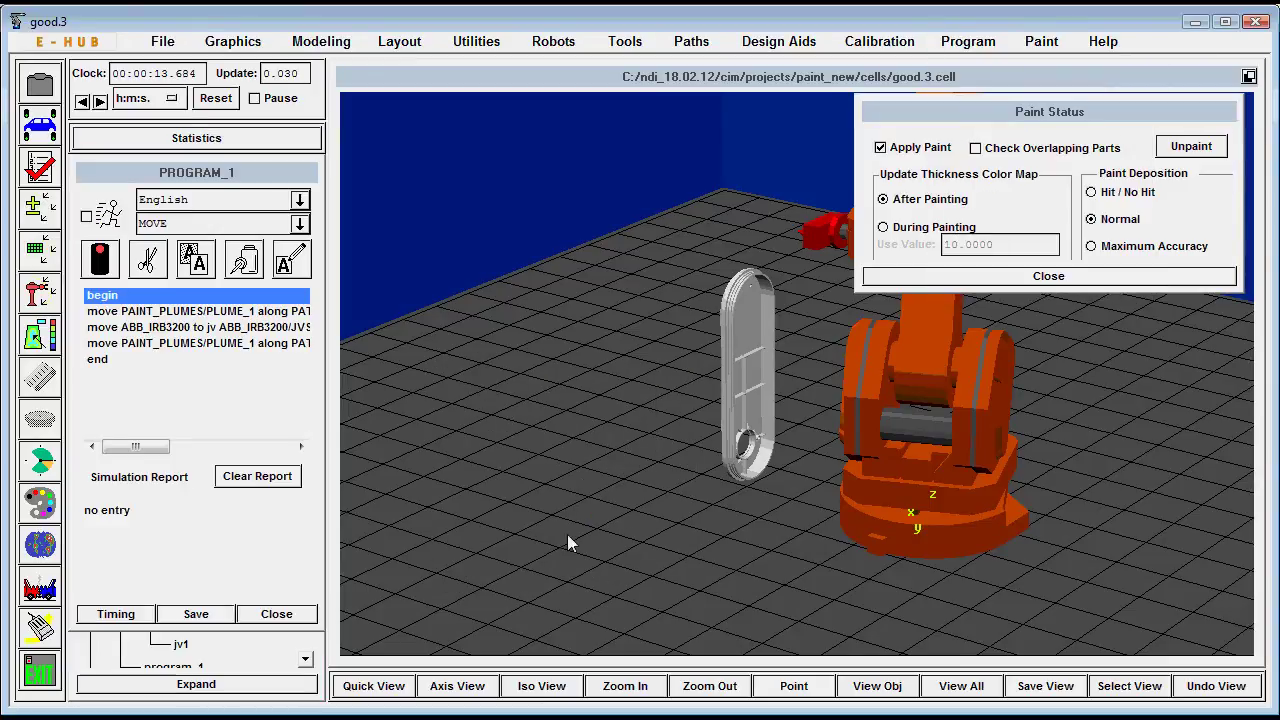
- Run PROGRAM_1 to paint the part, moving the paint status settings aside and following the spraying up close
left_click(100, 262)
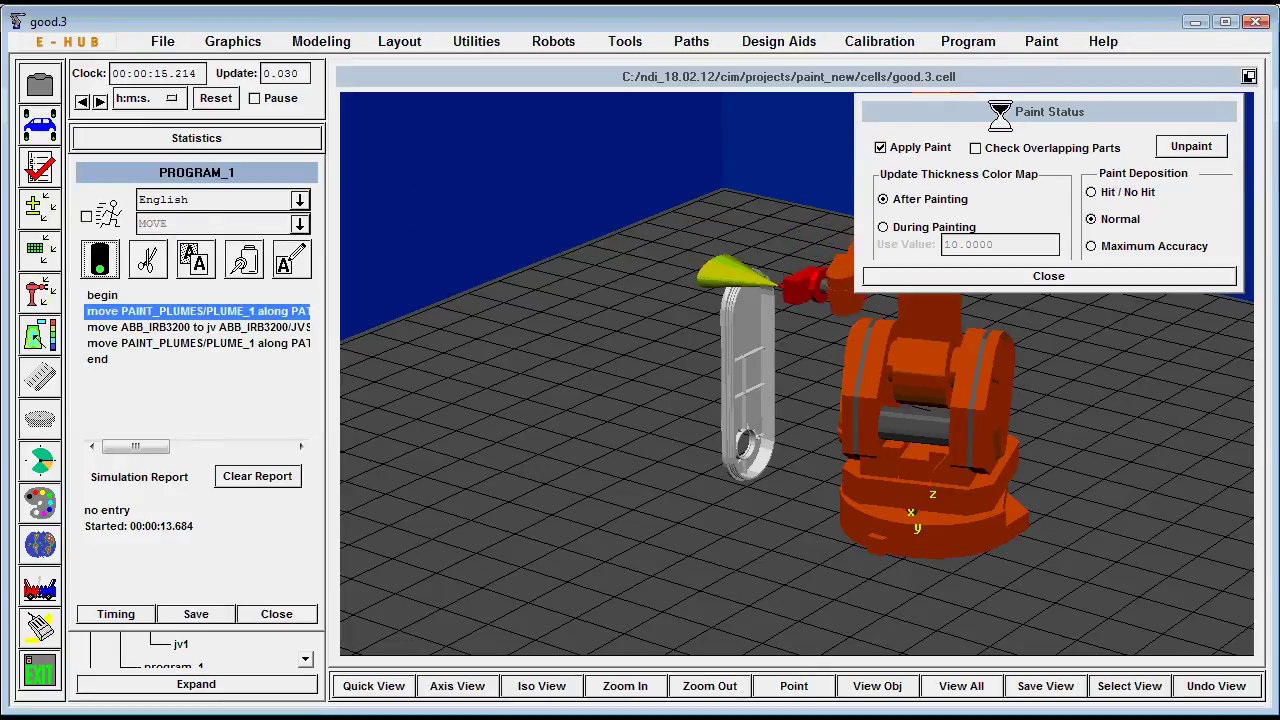
left_click_drag(1012, 122, 1033, 466)
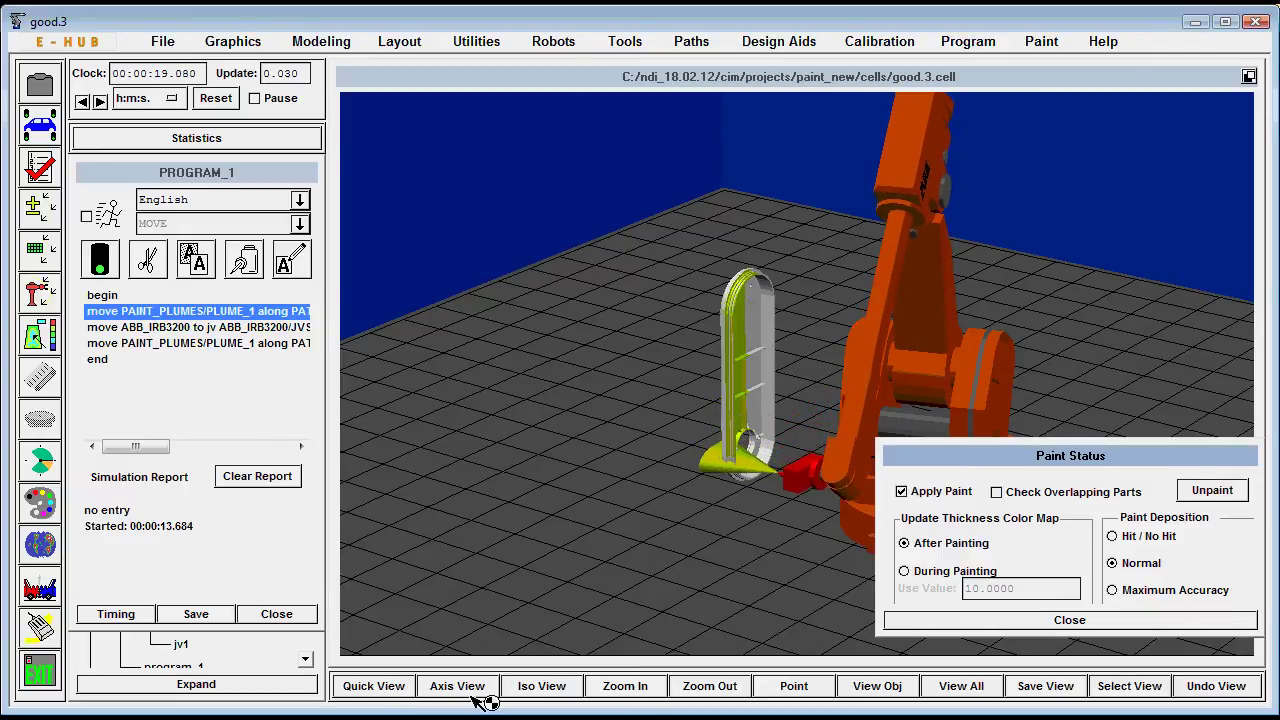
left_click(625, 686)
left_click_drag(629, 237, 740, 520)
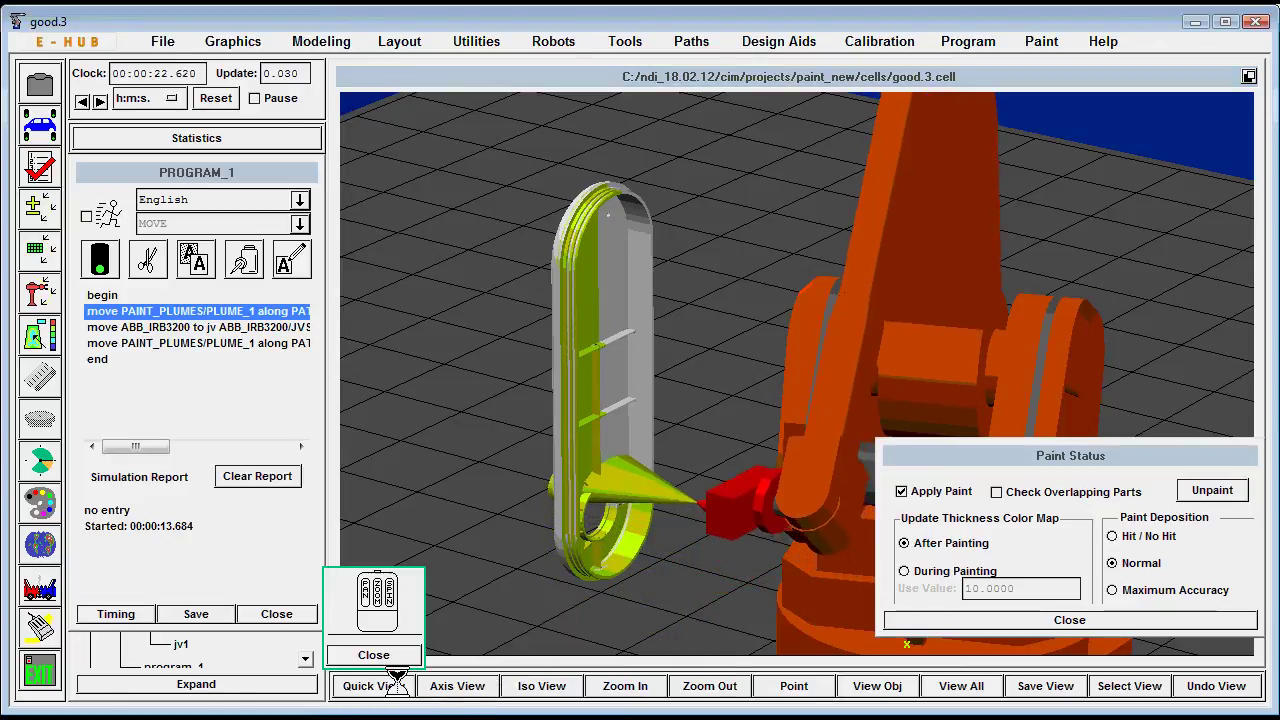
left_click_drag(695, 605, 540, 560)
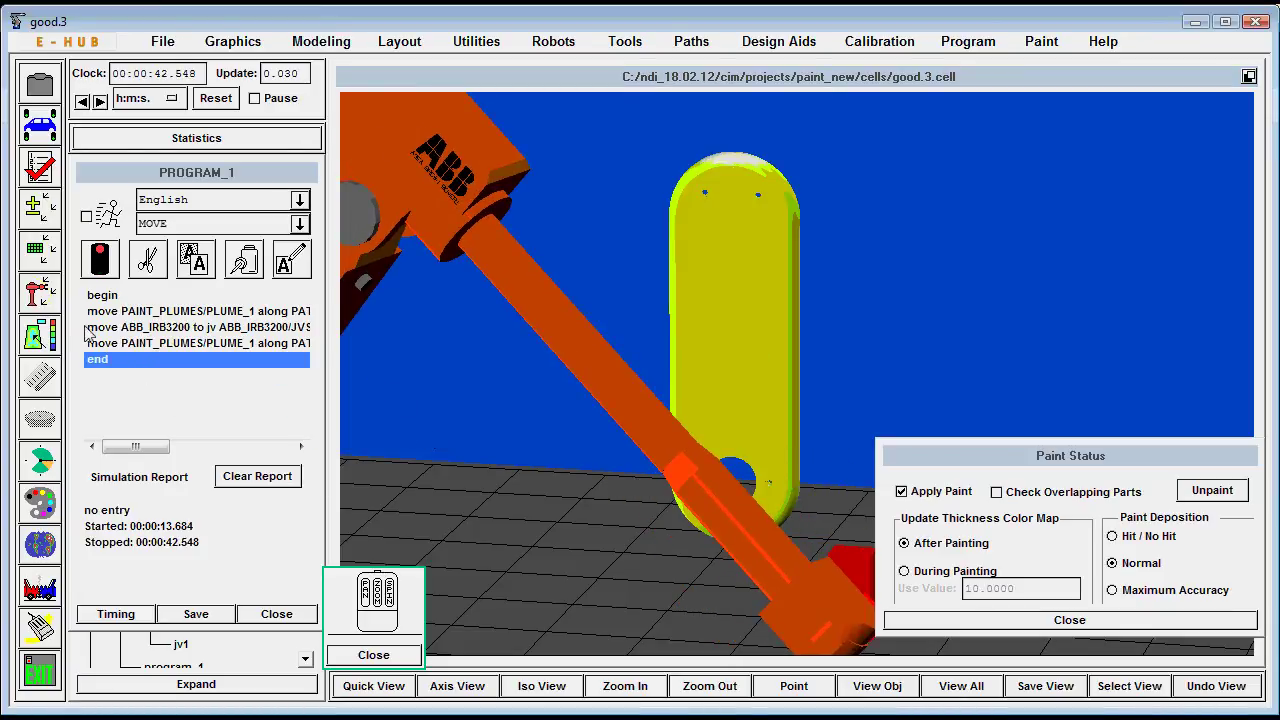
- Send the ABB_IRB3200 robot to its home position and close its joint controls
left_click(40, 462)
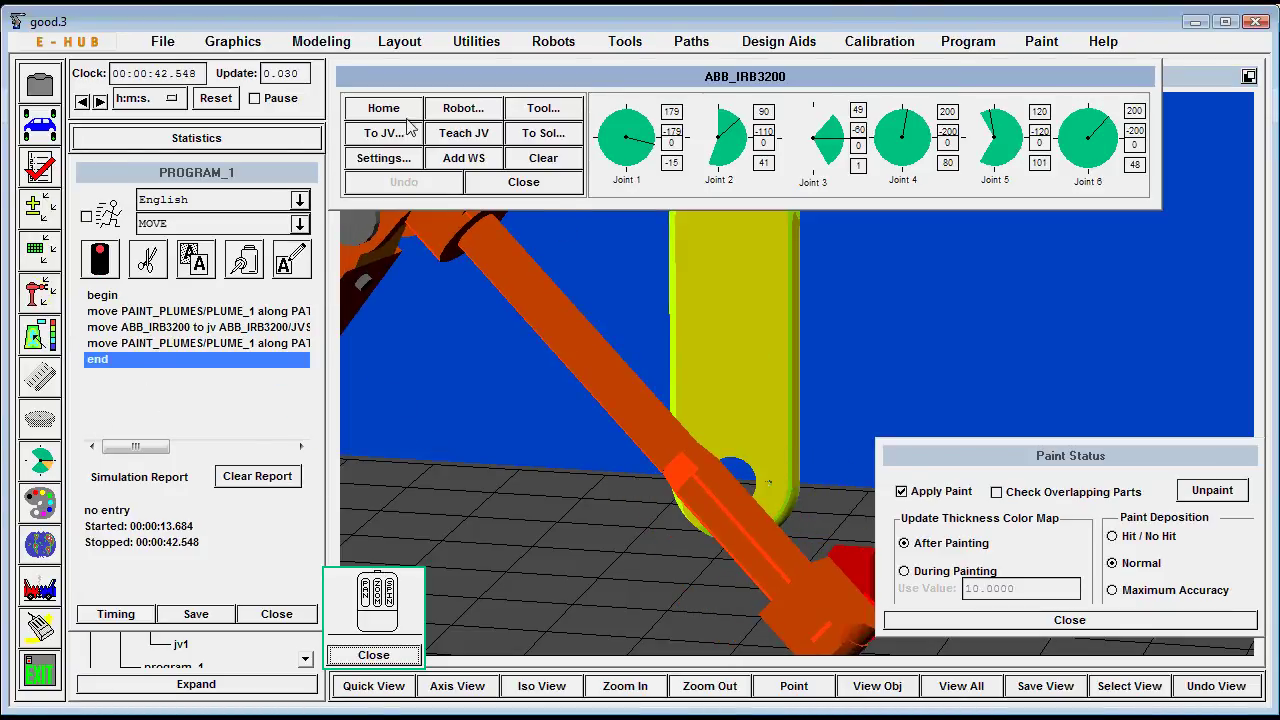
left_click(408, 118)
left_click(507, 184)
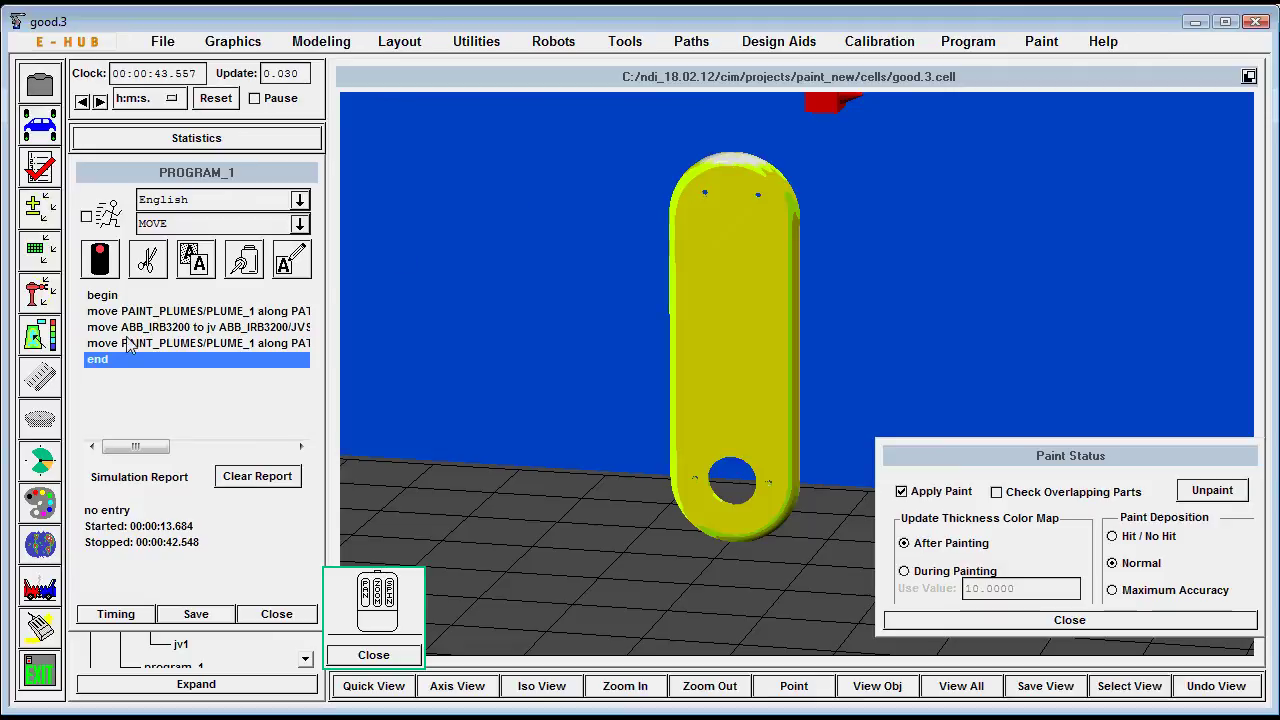
- Colour the painted part by paint thickness and inspect its inner side
left_click(50, 338)
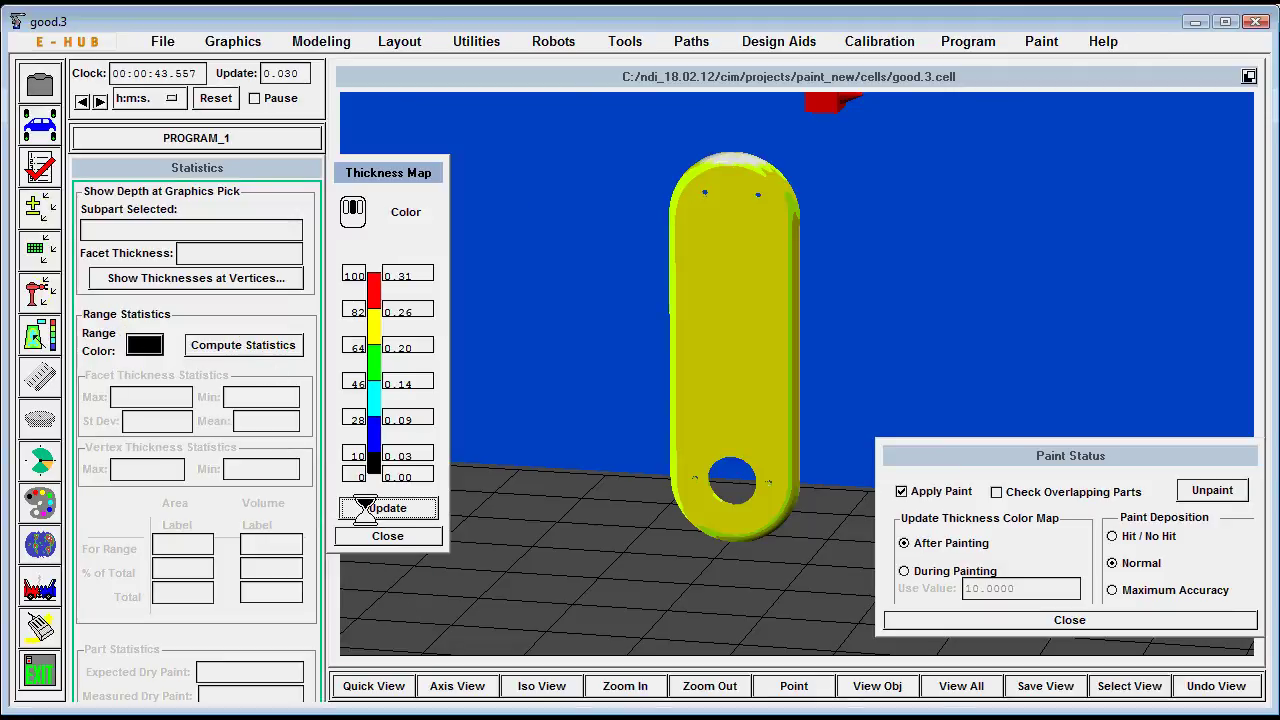
left_click(370, 686)
mouse_move(640, 345)
left_mouse_down()
mouse_move(629, 337)
mouse_move(1003, 335)
mouse_move(772, 265)
mouse_move(760, 551)
mouse_move(795, 418)
mouse_move(820, 471)
mouse_move(860, 394)
mouse_move(777, 354)
mouse_move(737, 354)
mouse_move(709, 374)
mouse_move(669, 366)
mouse_move(663, 403)
mouse_move(766, 257)
mouse_move(727, 307)
mouse_move(686, 266)
mouse_move(663, 309)
mouse_move(491, 280)
mouse_move(423, 209)
mouse_move(457, 237)
mouse_move(693, 244)
mouse_move(606, 220)
mouse_move(589, 229)
mouse_move(706, 249)
mouse_move(633, 340)
mouse_move(622, 422)
mouse_move(674, 343)
mouse_move(815, 330)
left_mouse_up()
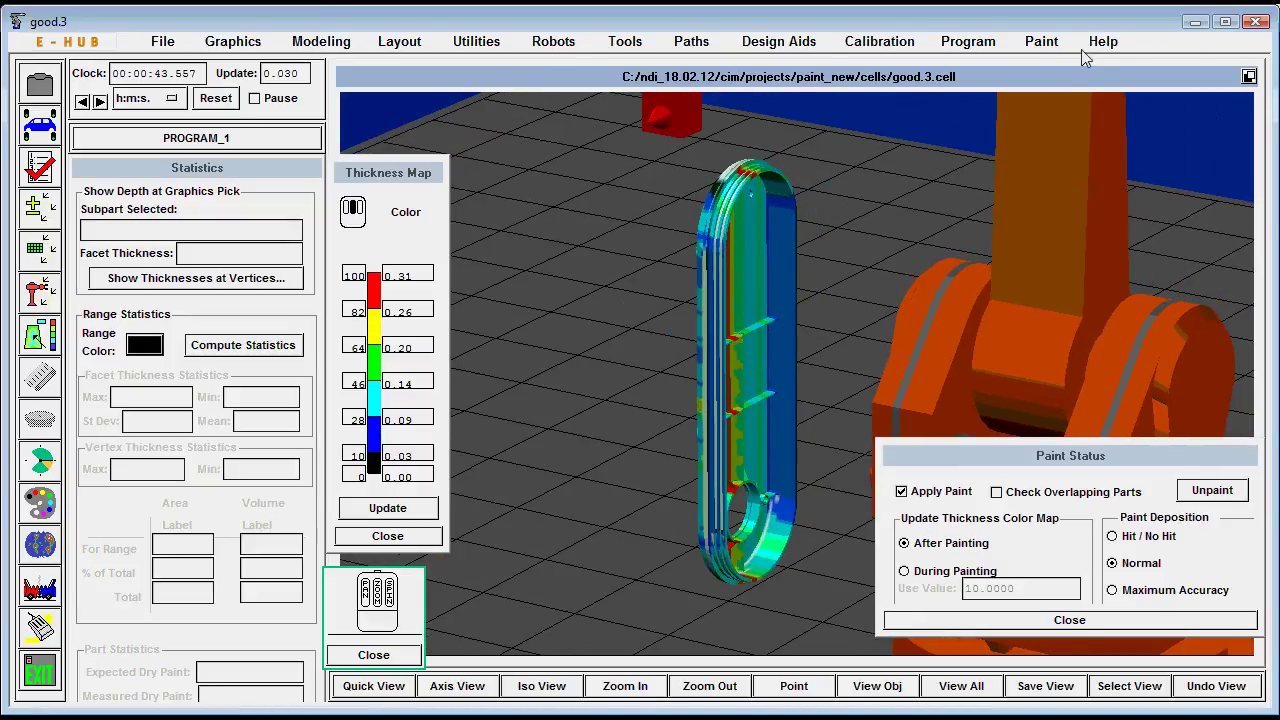
- Place red arrows of size 3.0 at the top 5 thickest vertices of the part and inspect those around the lower hole
left_click(1043, 42)
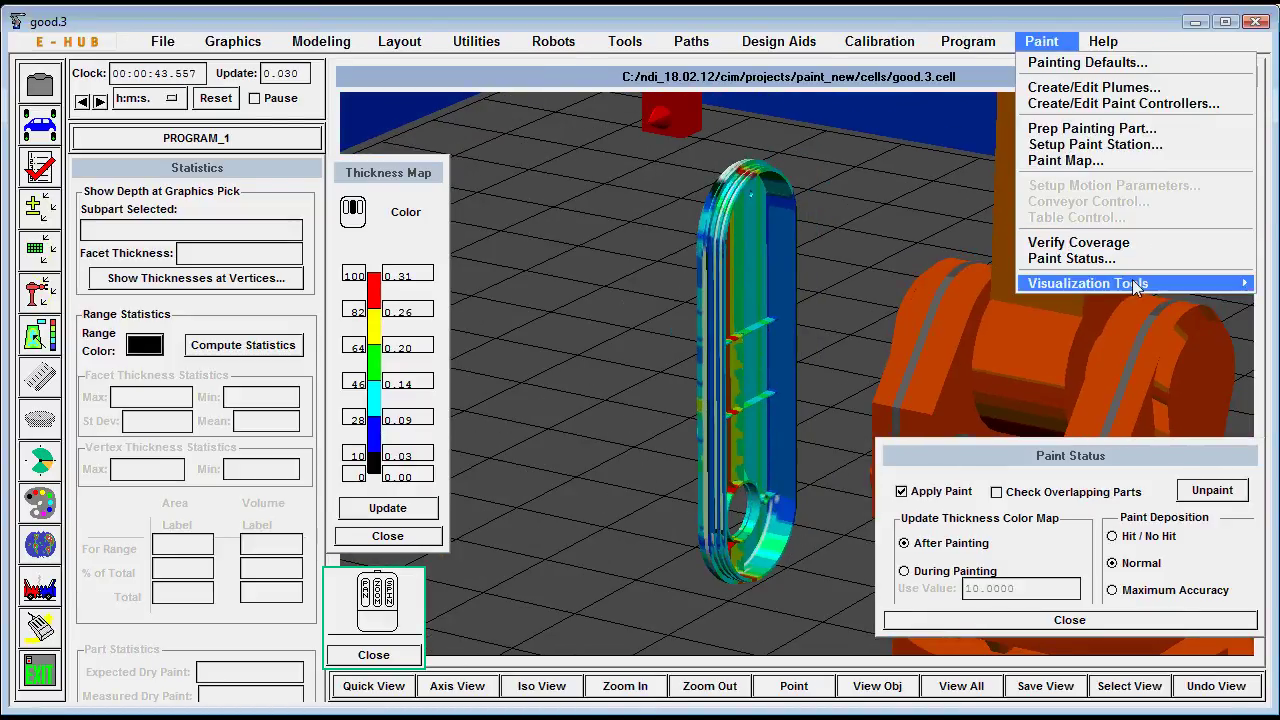
mouse_move(1135, 286)
left_click(972, 285)
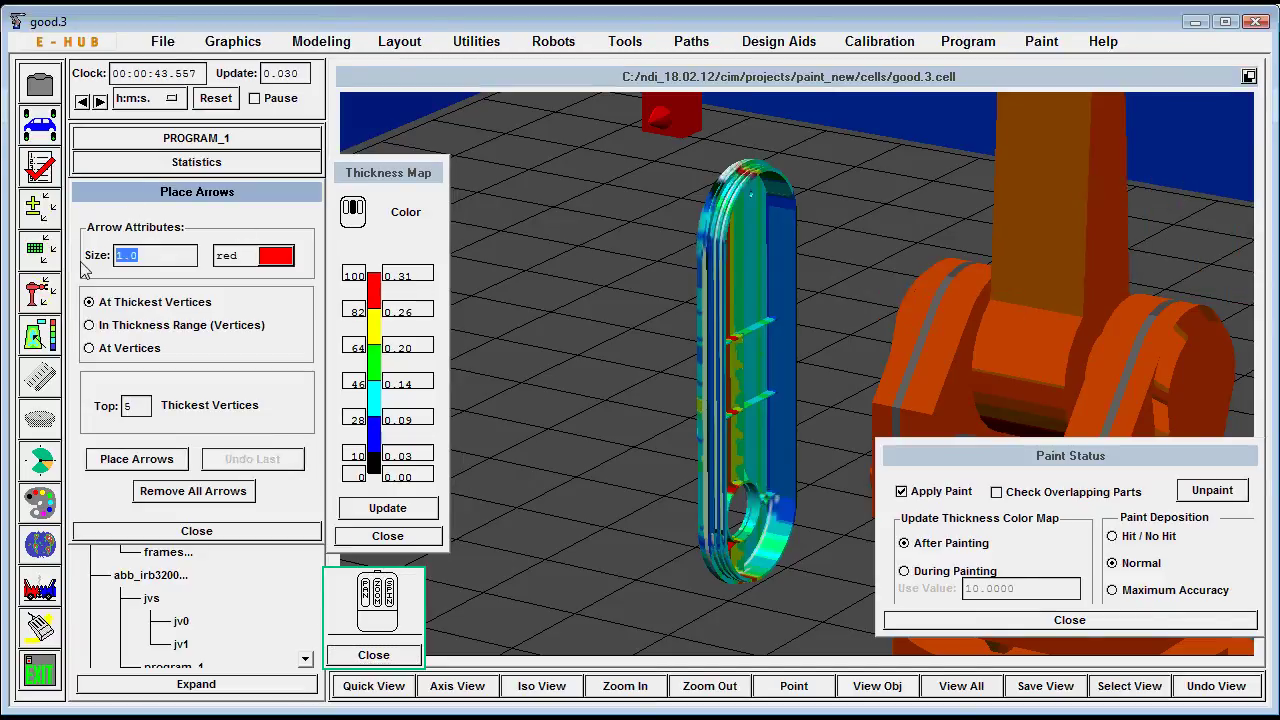
left_click(140, 462)
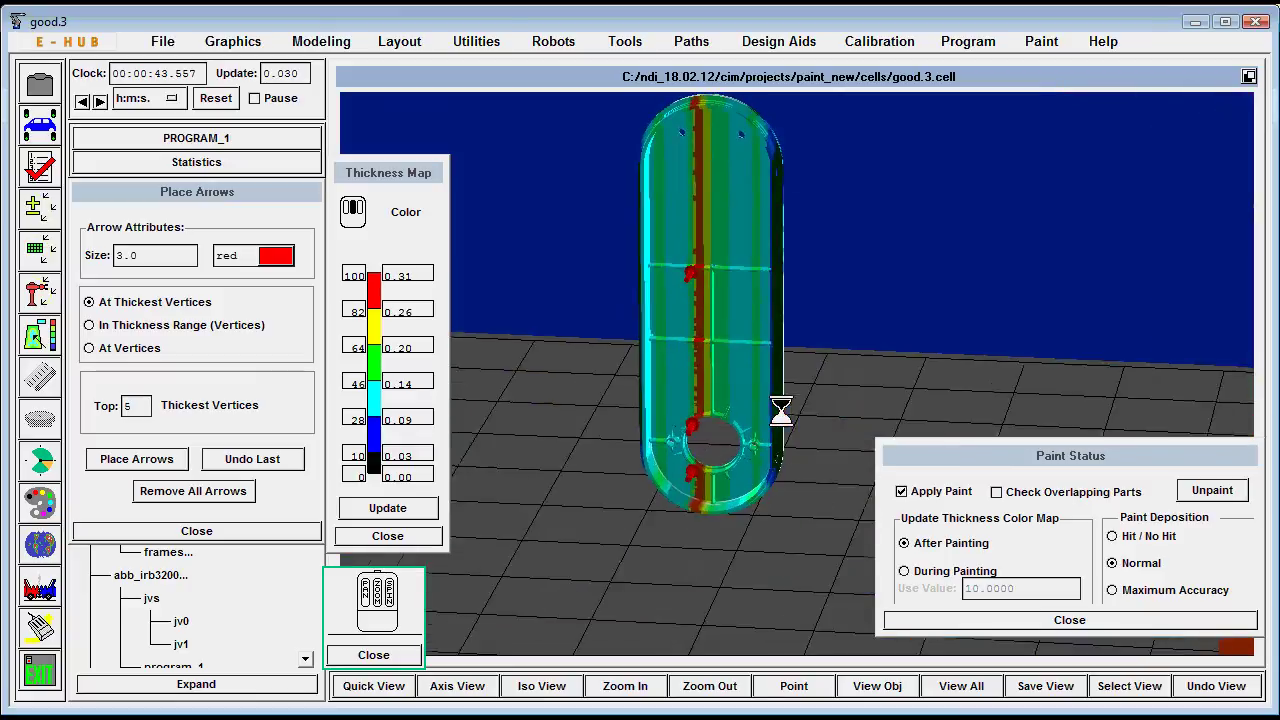
left_click(625, 686)
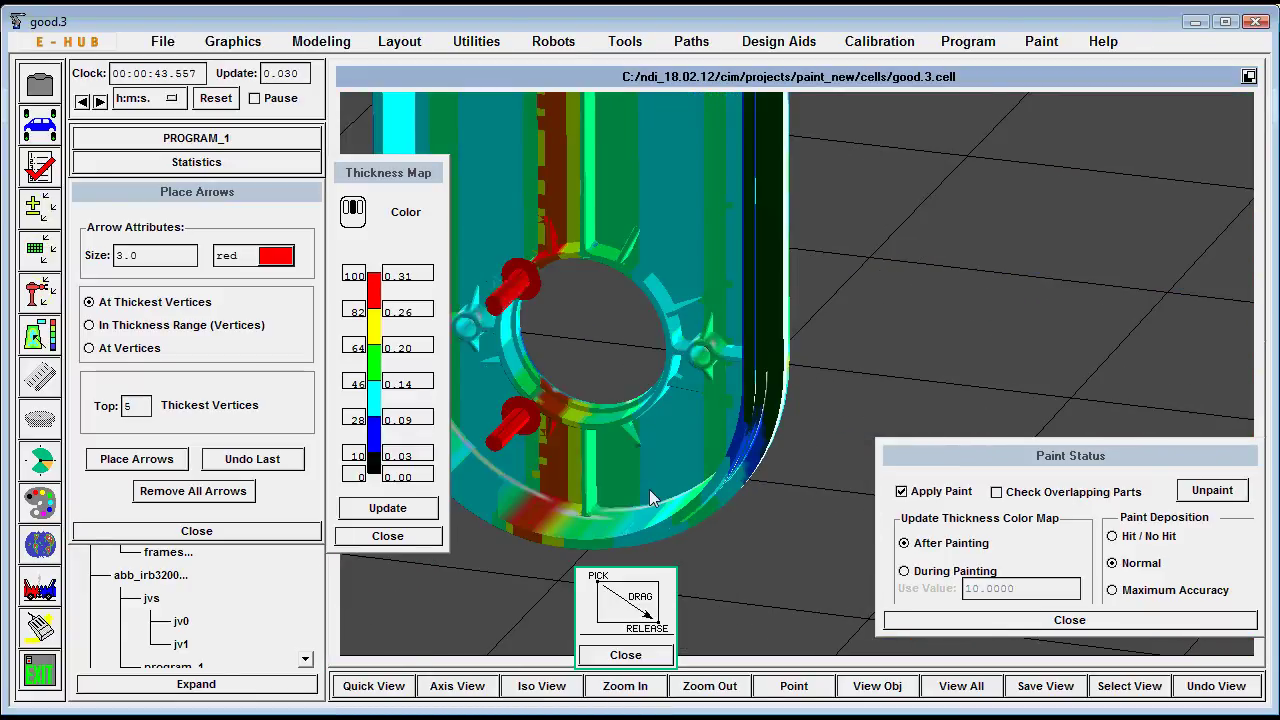
left_click(378, 694)
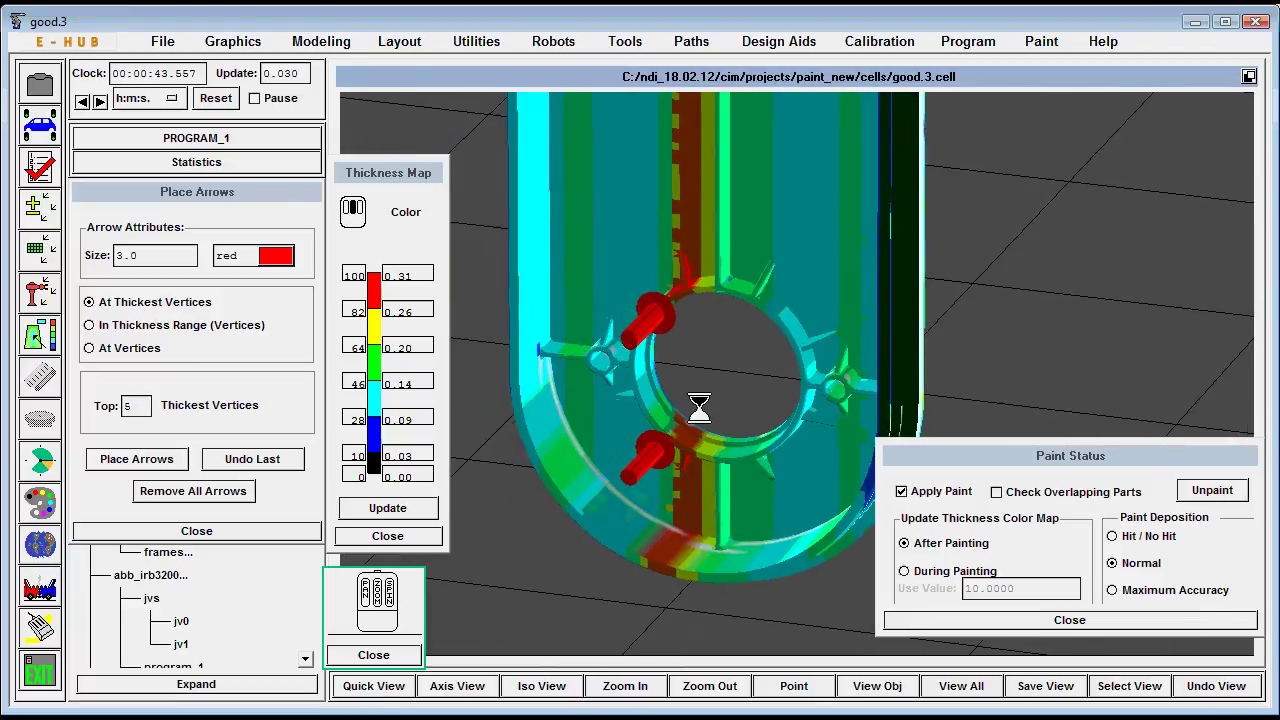